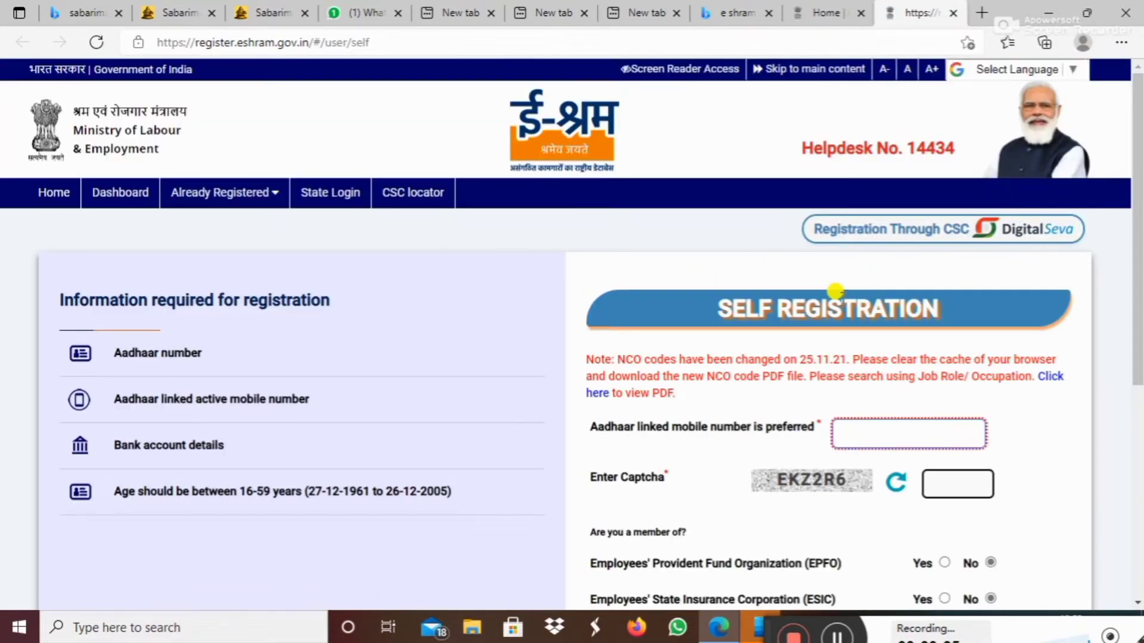
Step: Enter the Aadhaar-linked mobile number and the captcha in capital letters
{"action": "scroll", "coordinate": [797, 325], "scroll_direction": "down", "scroll_amount": 1}
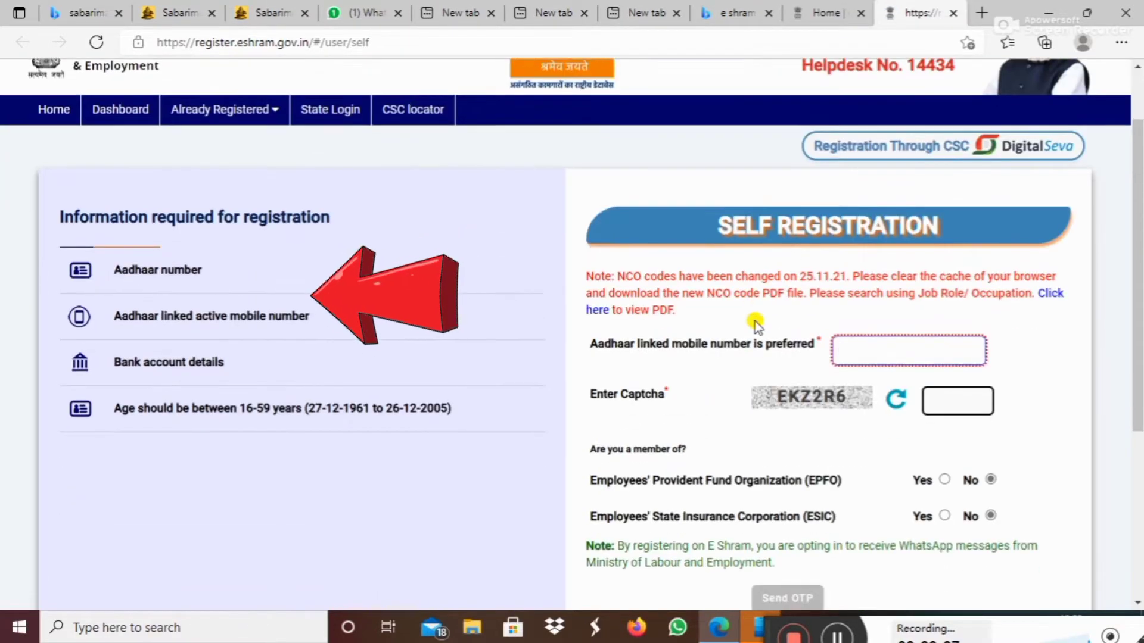
{"action": "left_click", "coordinate": [858, 344]}
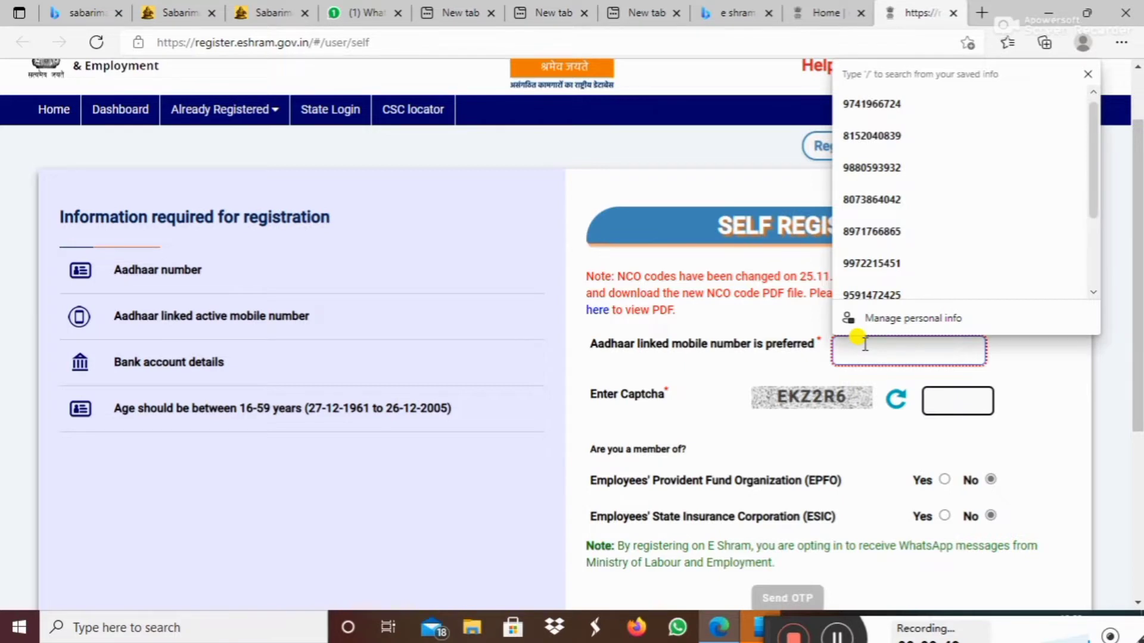
{"action": "scroll", "coordinate": [830, 314], "scroll_direction": "up", "scroll_amount": 1}
{"action": "scroll", "coordinate": [757, 325], "scroll_direction": "down", "scroll_amount": 1}
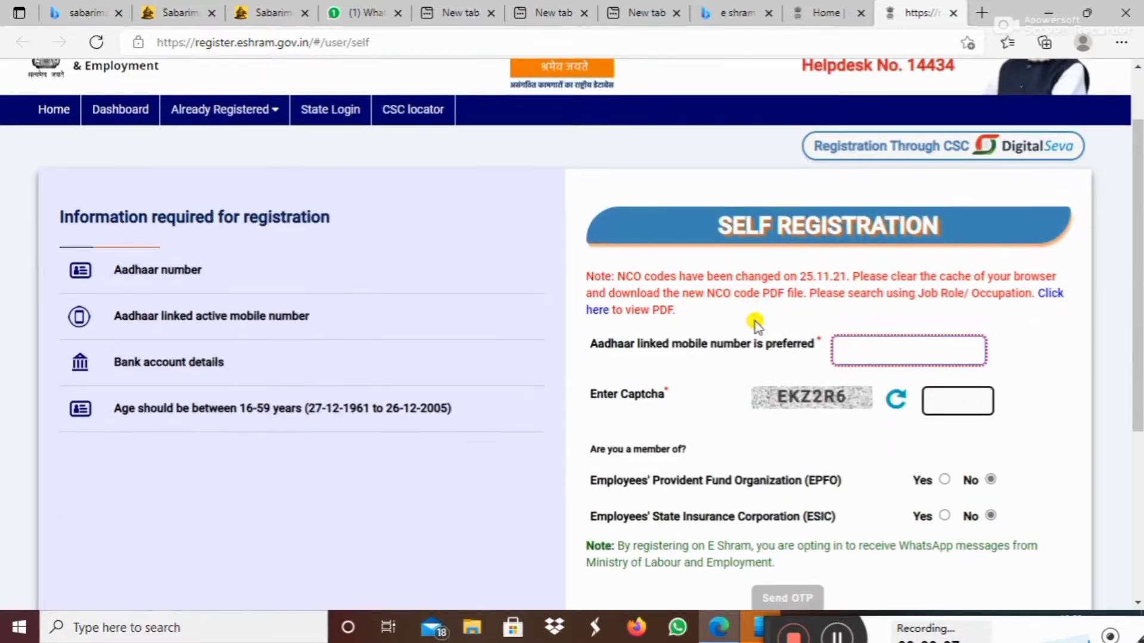
{"action": "left_click", "coordinate": [864, 344]}
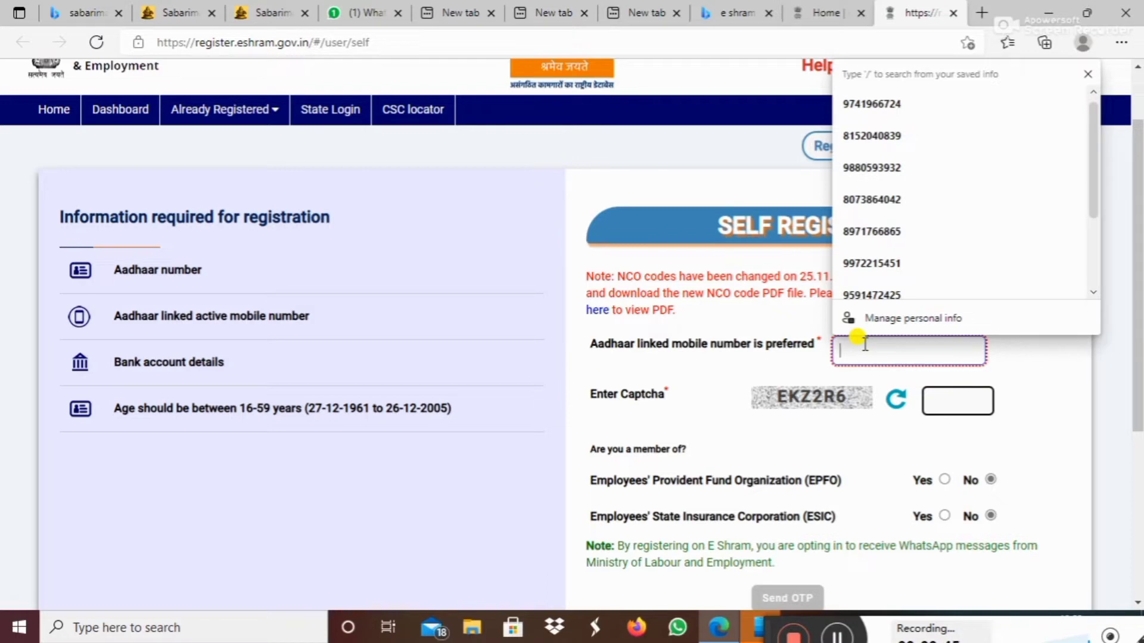
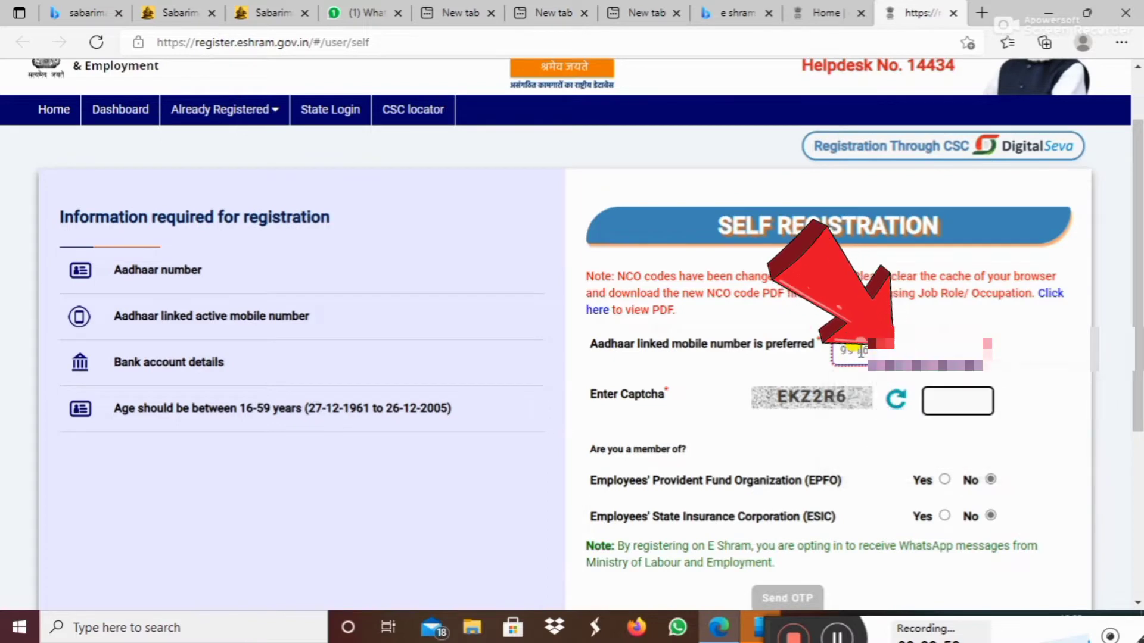
{"action": "left_click", "coordinate": [931, 396]}
{"action": "type", "text": "ek"}
{"action": "key", "text": "BackSpace"}
{"action": "key", "text": "BackSpace"}
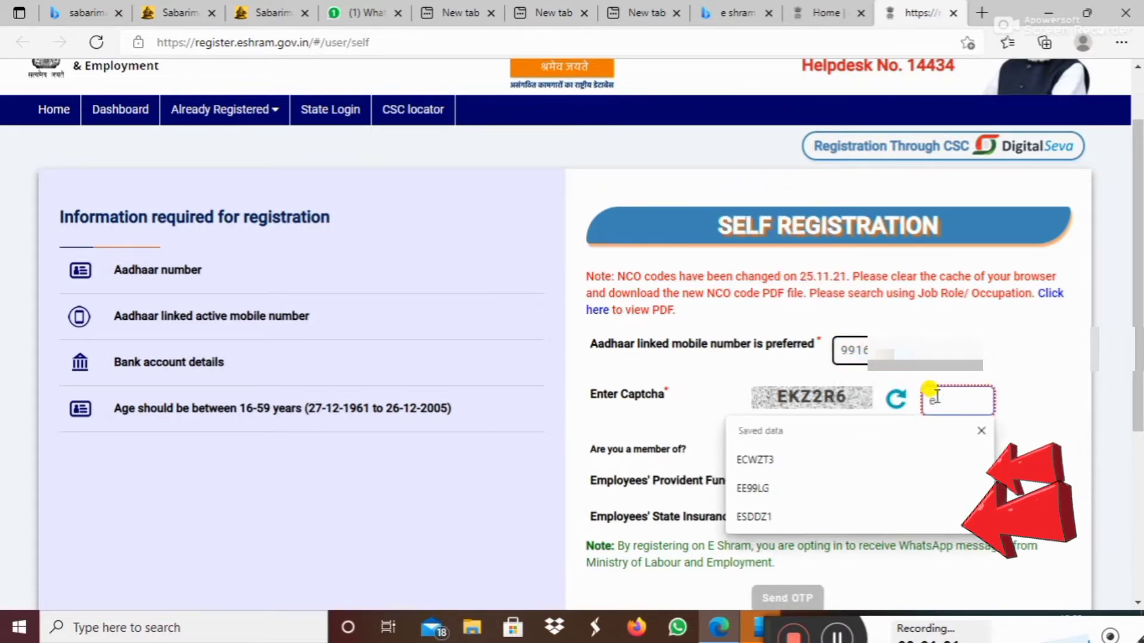
{"action": "type", "text": "EkZ2R6"}
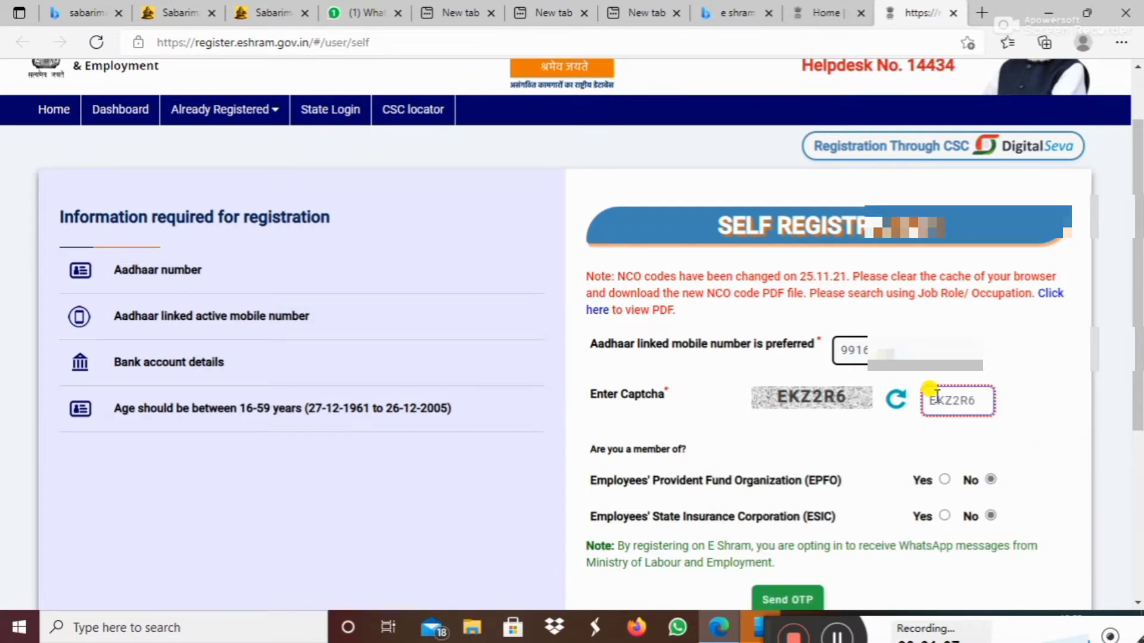
Step: Request an OTP, then enter the received code and submit it to verify the mobile number
{"action": "scroll", "coordinate": [916, 464], "scroll_direction": "down", "scroll_amount": 3}
{"action": "left_click", "coordinate": [812, 439]}
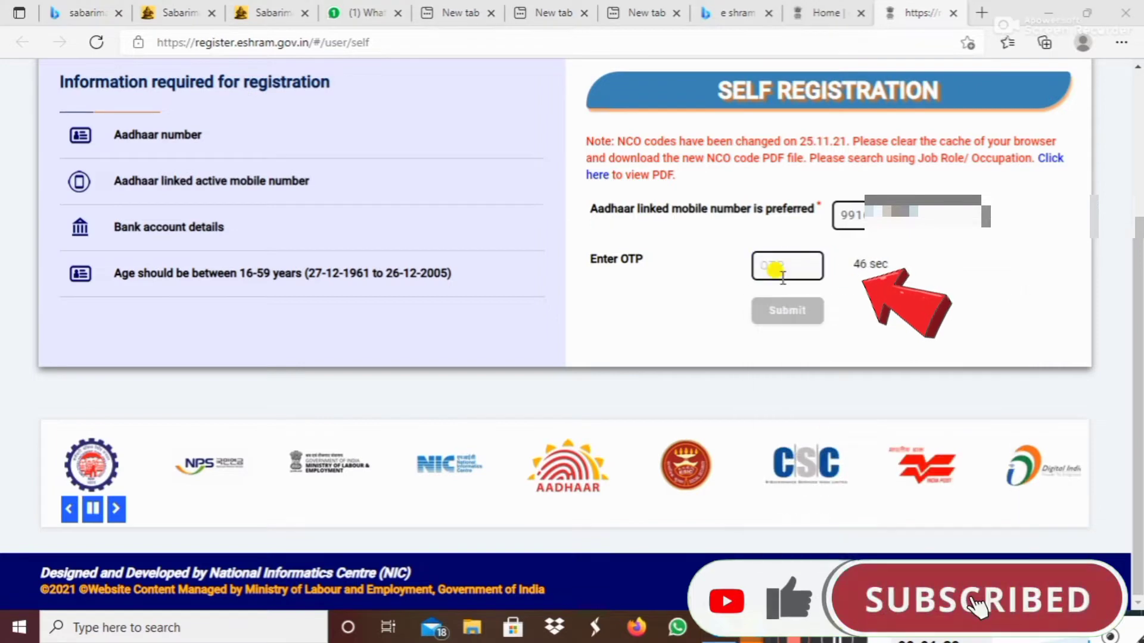
{"action": "left_click", "coordinate": [774, 263]}
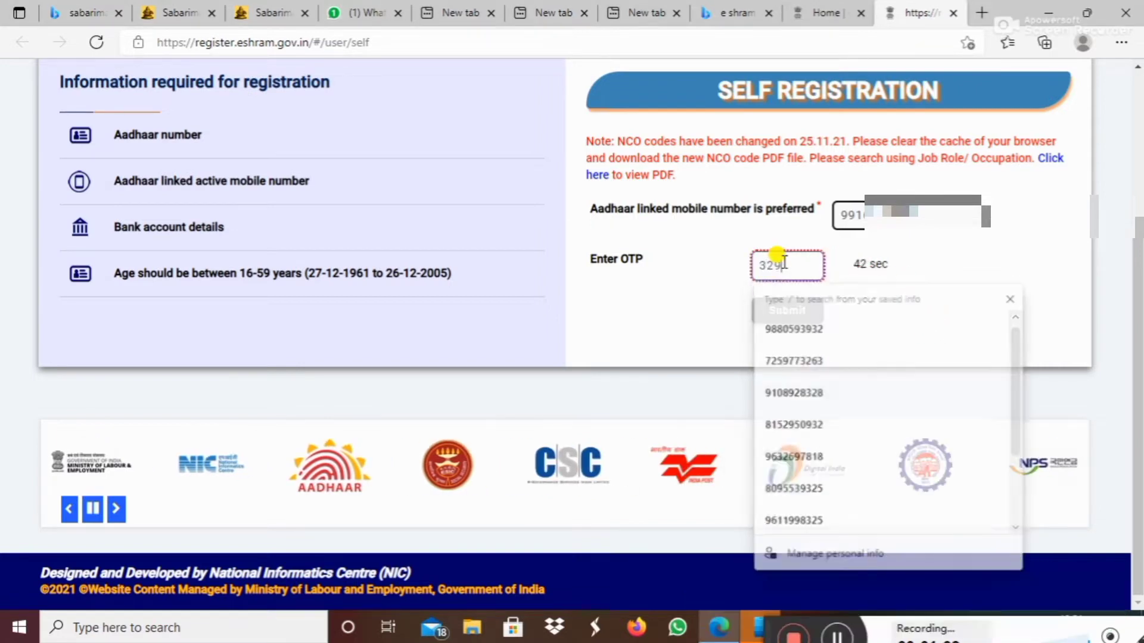
{"action": "left_click", "coordinate": [795, 324]}
{"action": "left_click", "coordinate": [514, 301]}
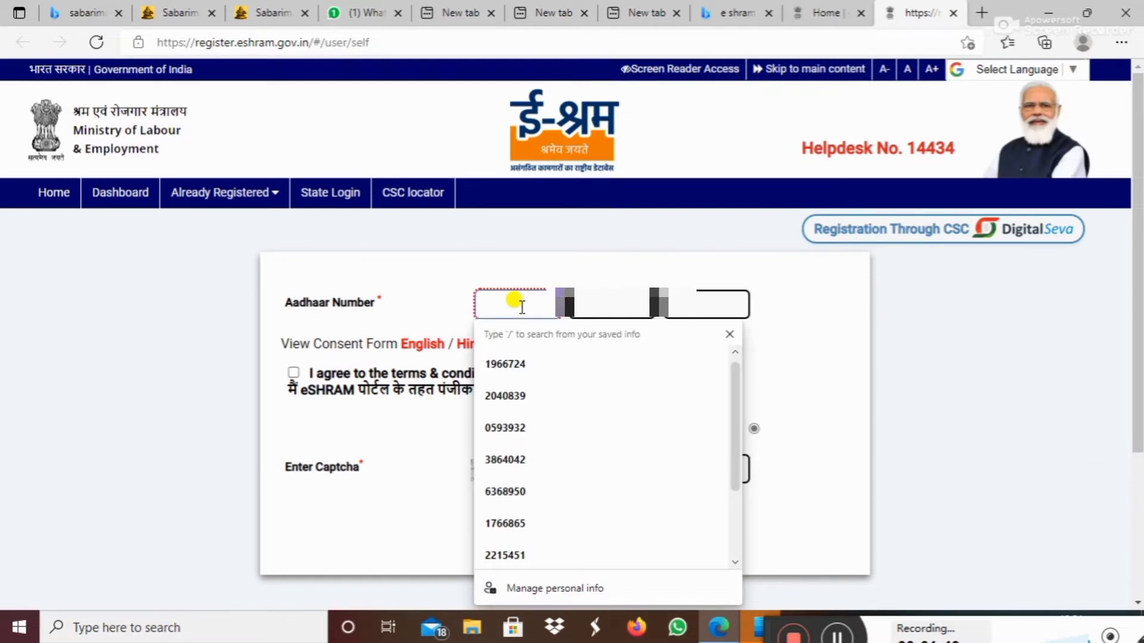
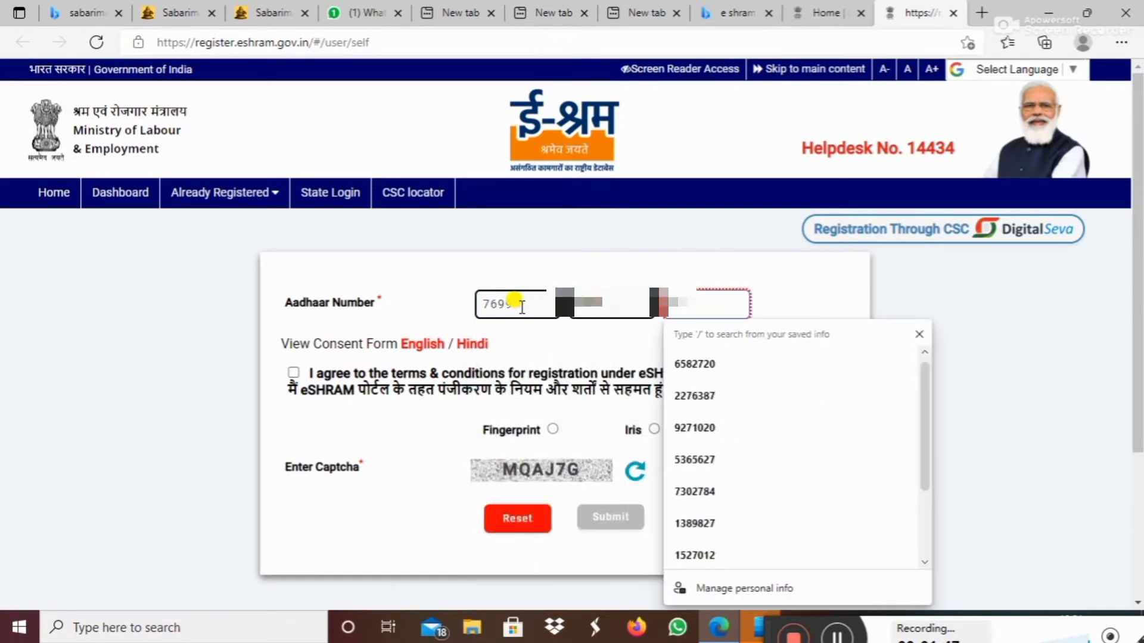
Step: Enter the Aadhaar number, accept the terms and captcha MQAJ7G, and request an OTP
{"action": "left_click", "coordinate": [485, 365]}
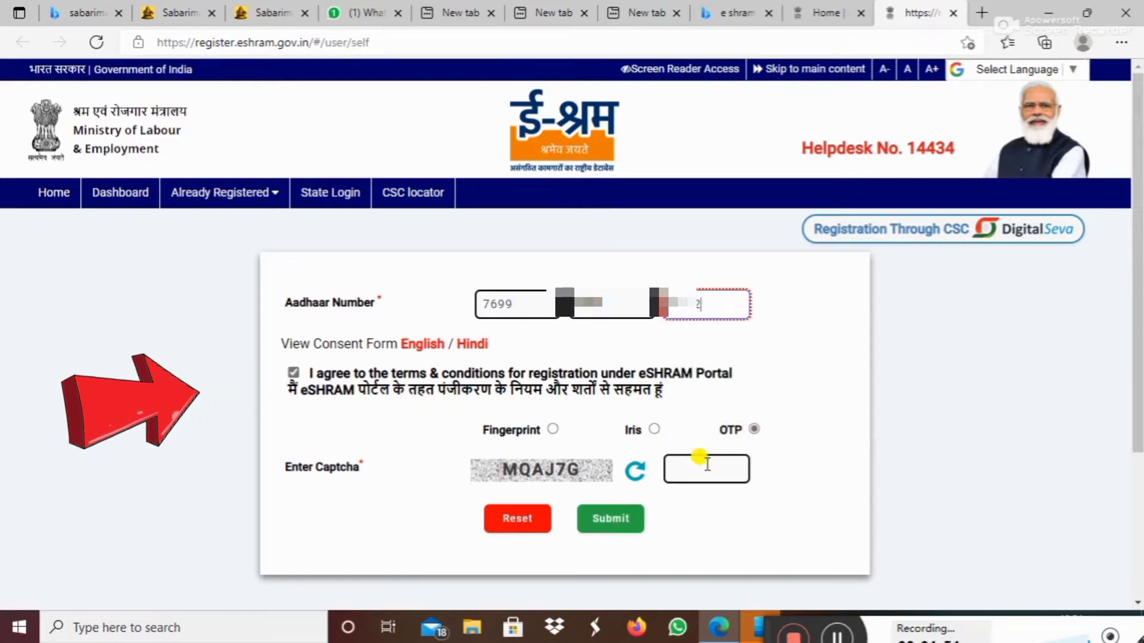
{"action": "left_click", "coordinate": [705, 470]}
{"action": "type", "text": "M"}
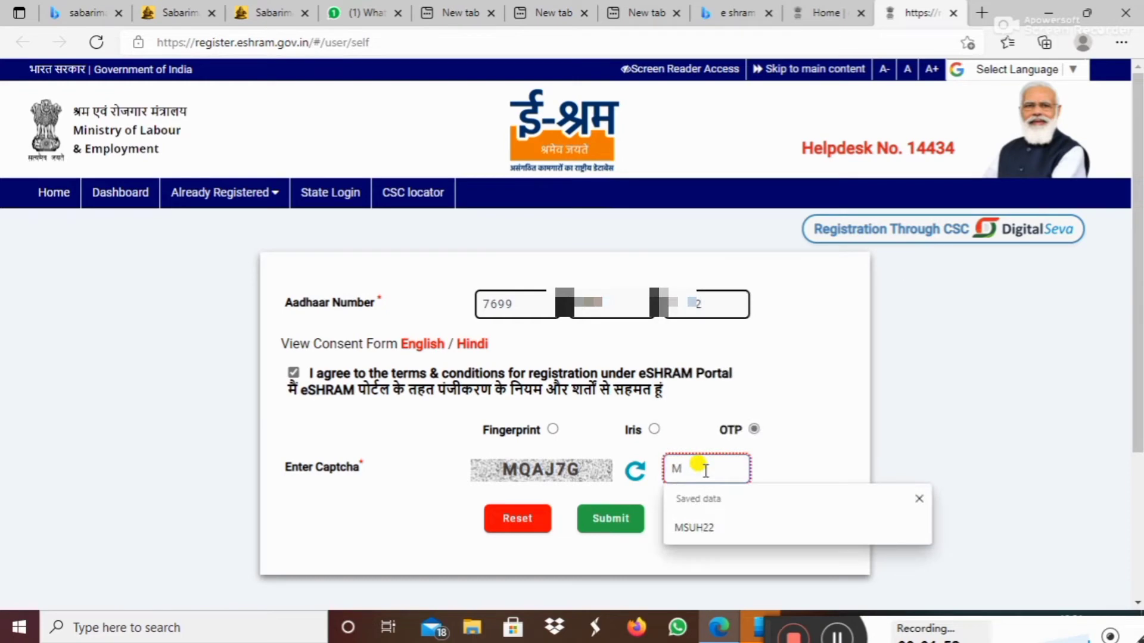
{"action": "type", "text": "QAJ7G"}
{"action": "left_click", "coordinate": [625, 526]}
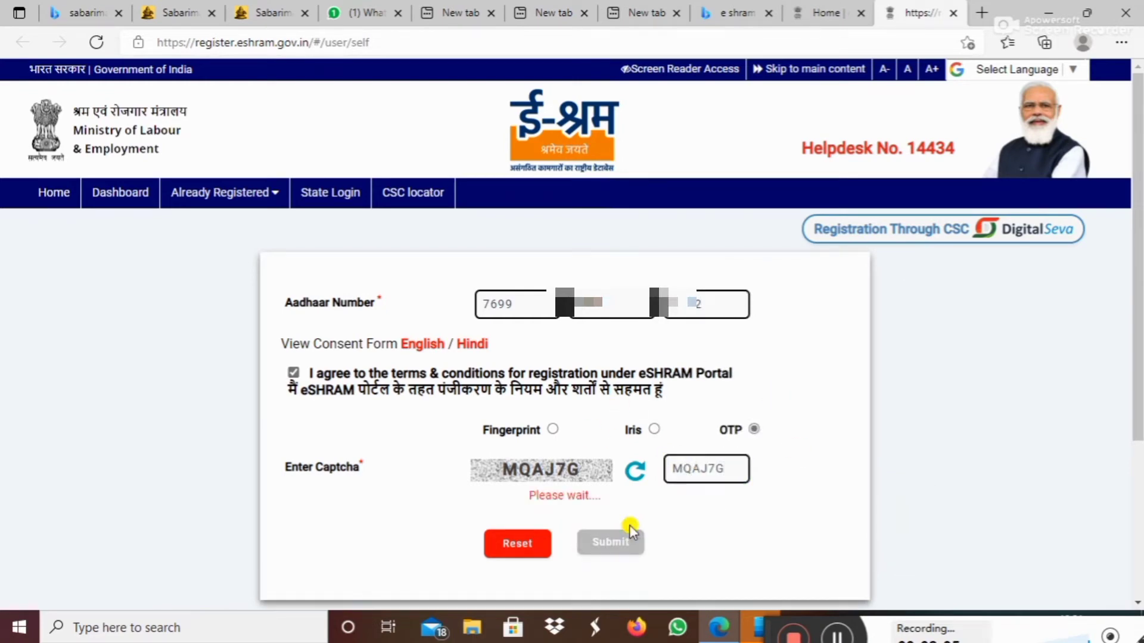
Step: Enter the Aadhaar OTP and validate it
{"action": "left_click", "coordinate": [472, 493]}
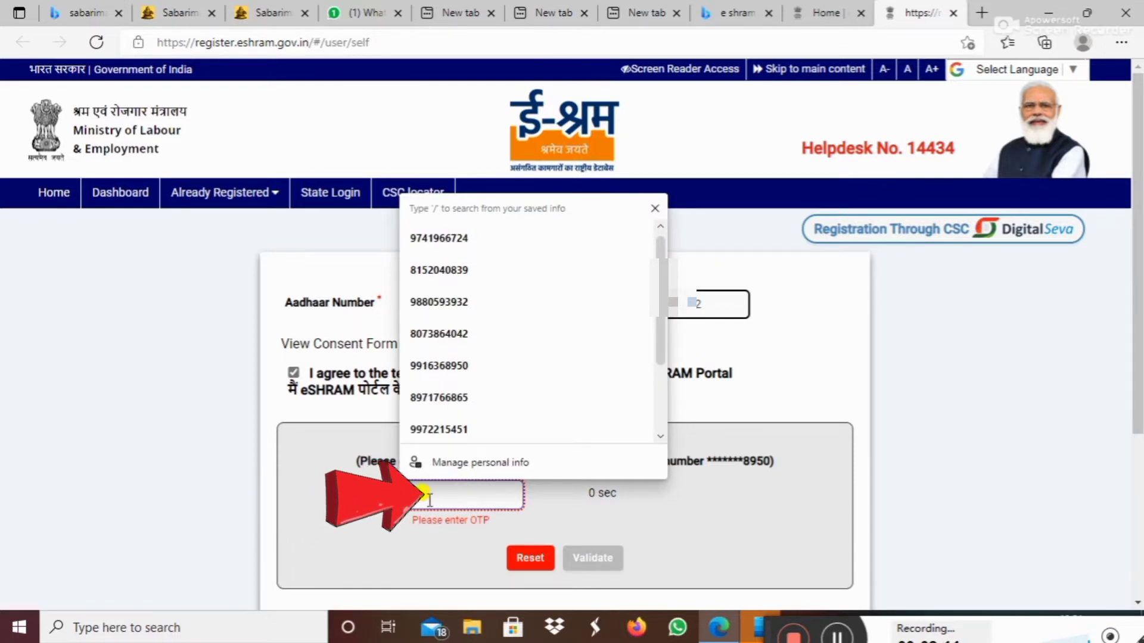
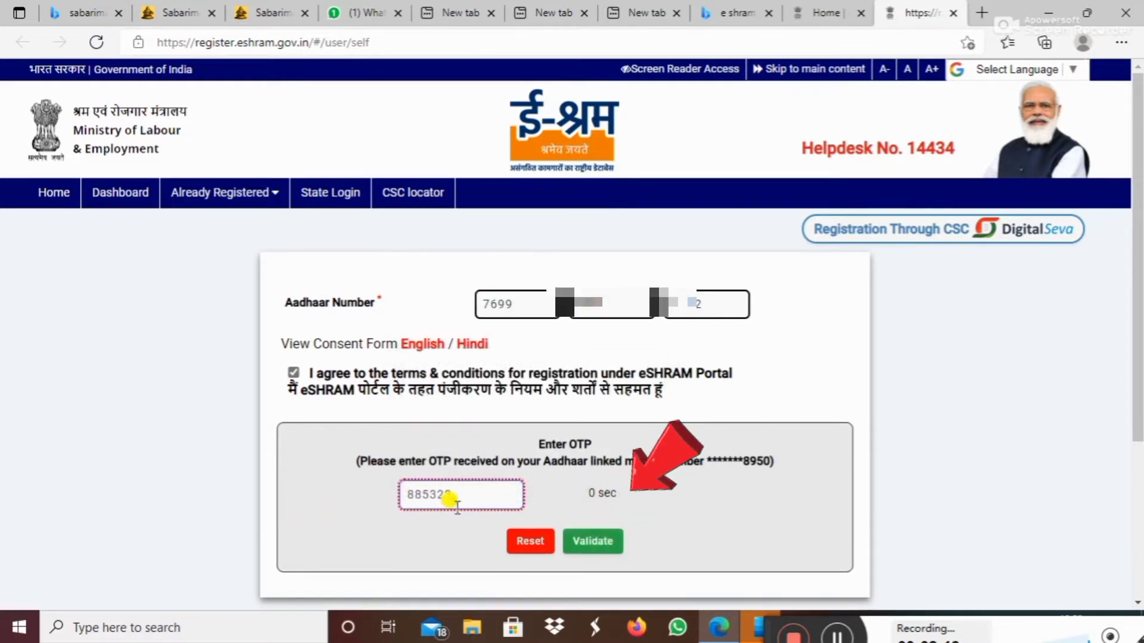
{"action": "left_click", "coordinate": [590, 541]}
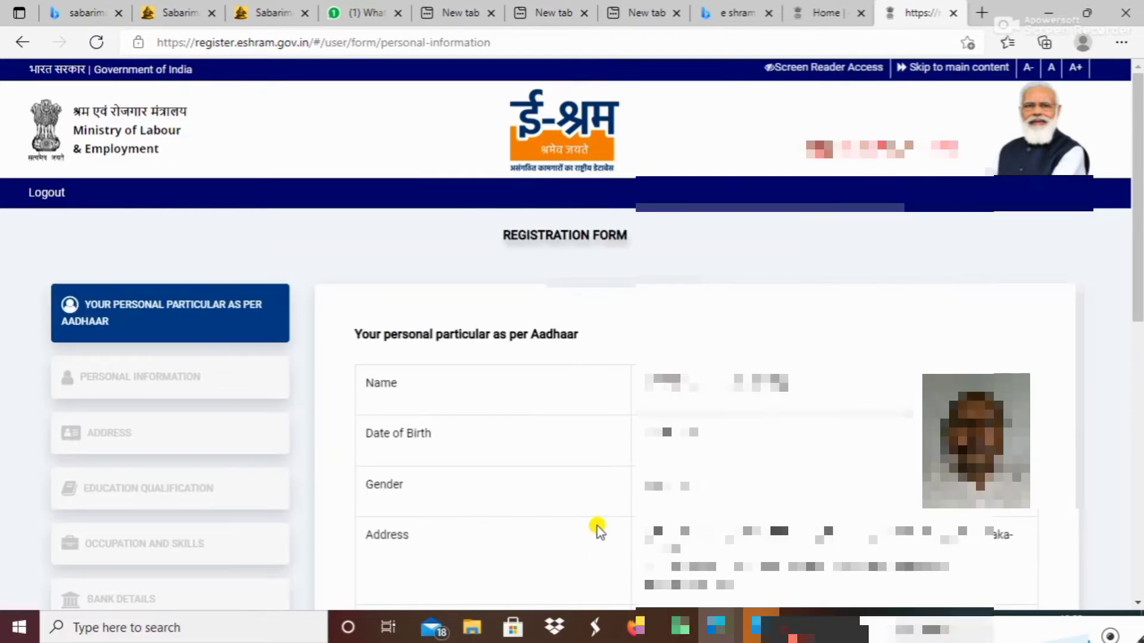
{"action": "scroll", "coordinate": [929, 357], "scroll_direction": "down", "scroll_amount": 3}
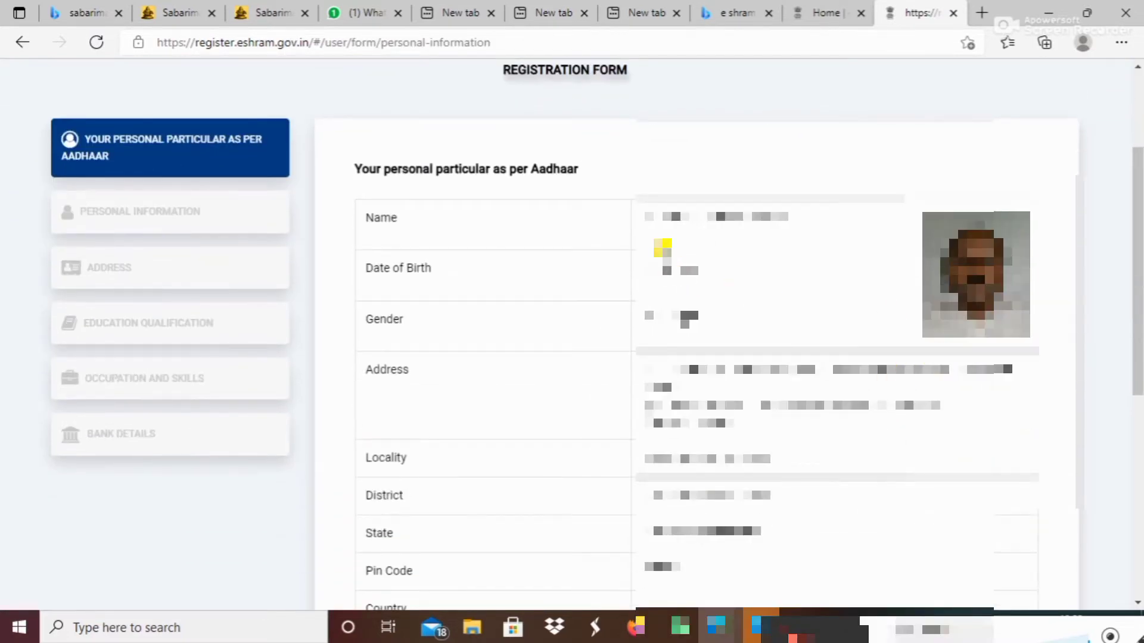
{"action": "scroll", "coordinate": [945, 283], "scroll_direction": "down", "scroll_amount": 6}
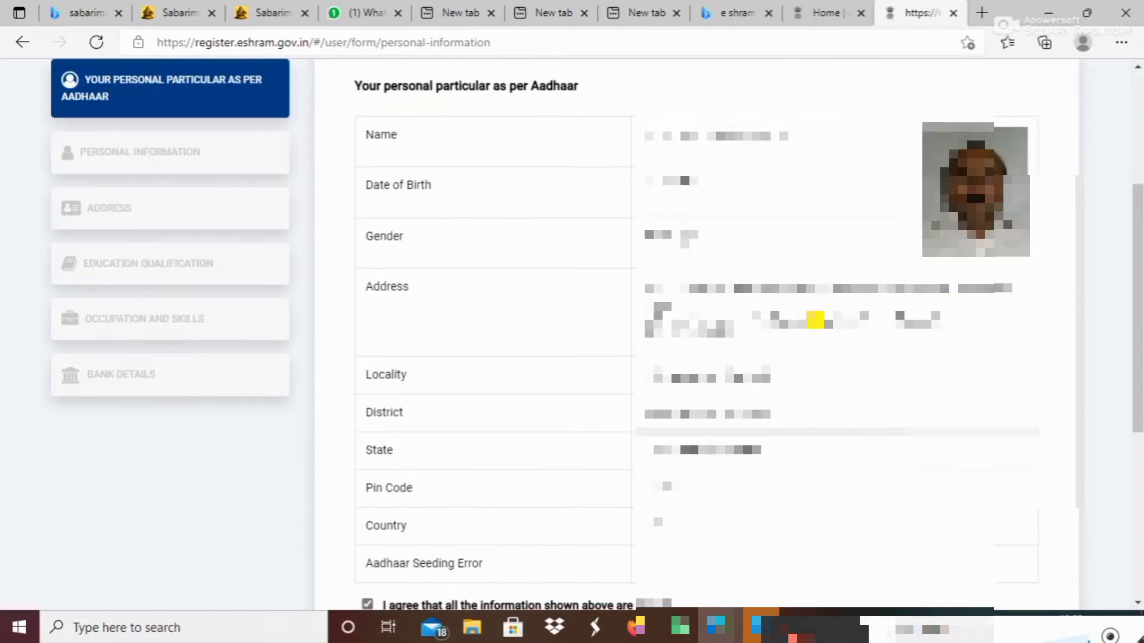
{"action": "scroll", "coordinate": [796, 358], "scroll_direction": "up", "scroll_amount": 3}
{"action": "scroll", "coordinate": [784, 355], "scroll_direction": "up", "scroll_amount": 5}
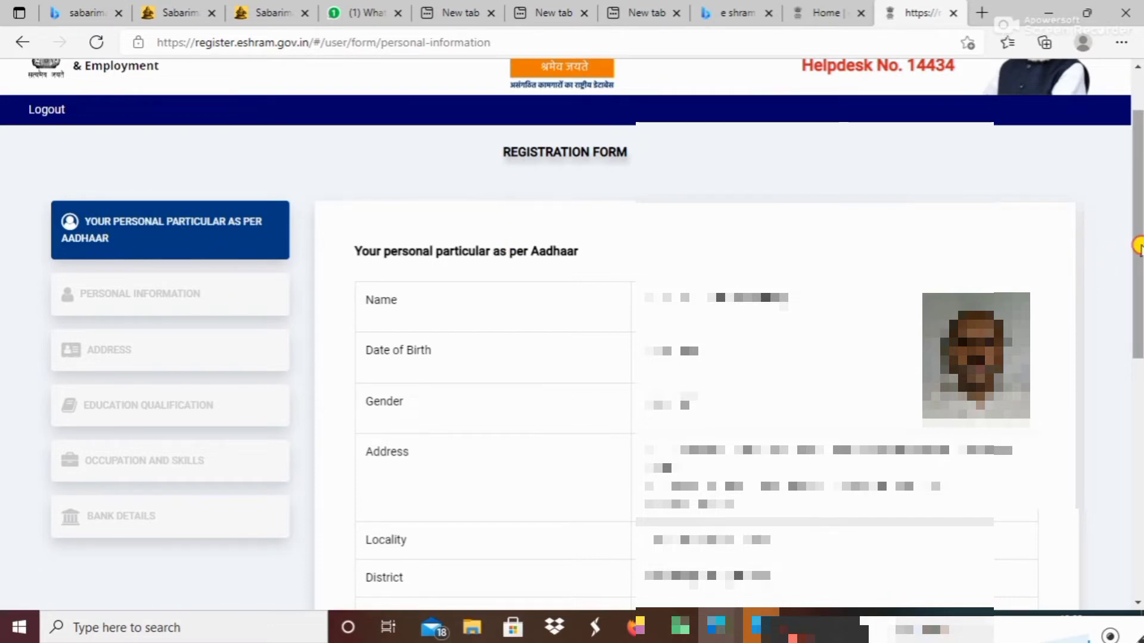
{"action": "scroll", "coordinate": [834, 417], "scroll_direction": "down", "scroll_amount": 6}
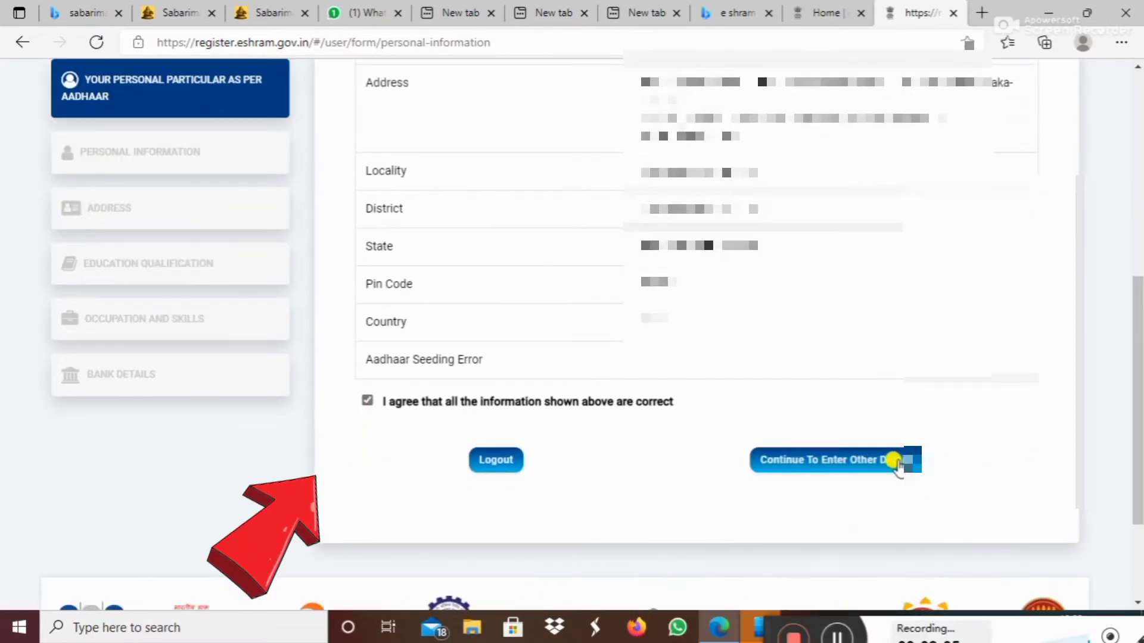
{"action": "left_click", "coordinate": [897, 461]}
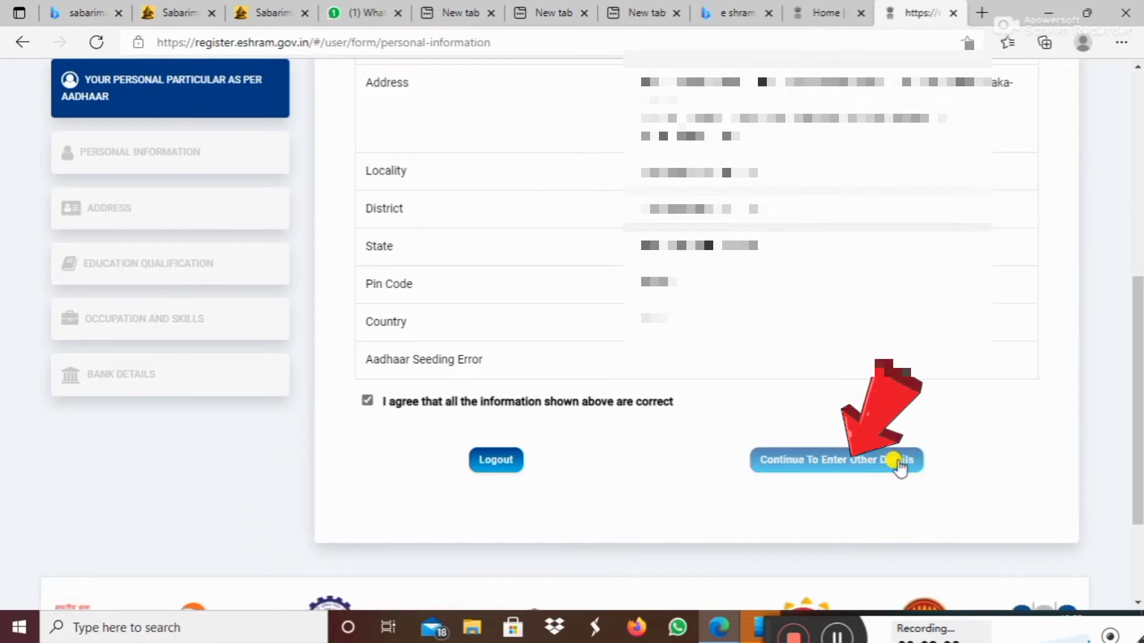
Step: Set marital status to Married in Personal Information
{"action": "scroll", "coordinate": [740, 304], "scroll_direction": "down", "scroll_amount": 1}
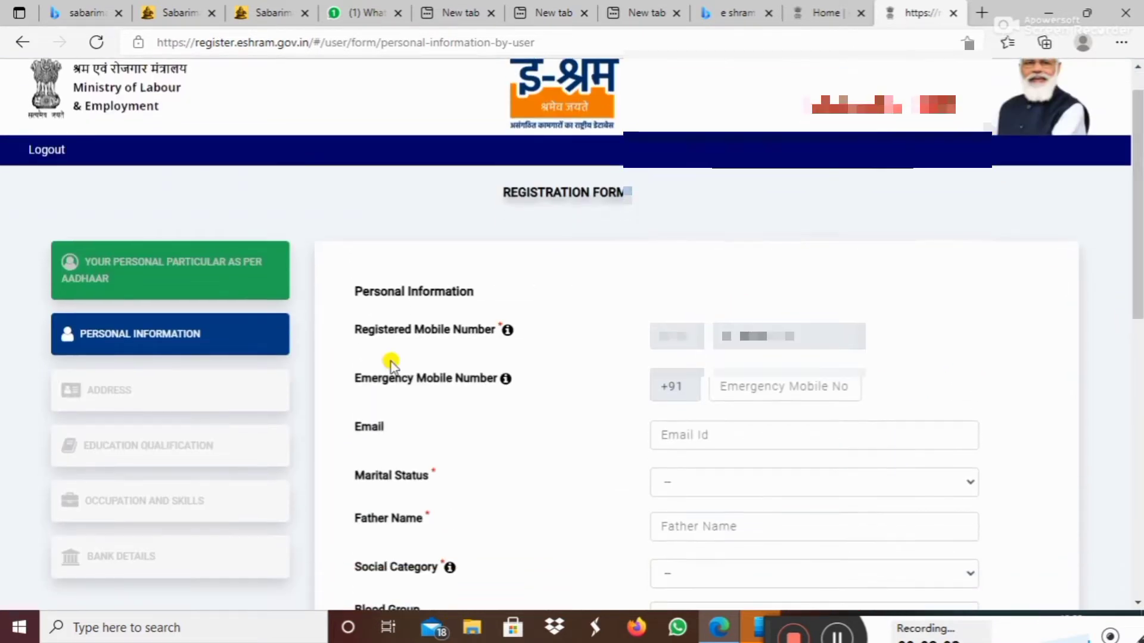
{"action": "scroll", "coordinate": [807, 352], "scroll_direction": "down", "scroll_amount": 2}
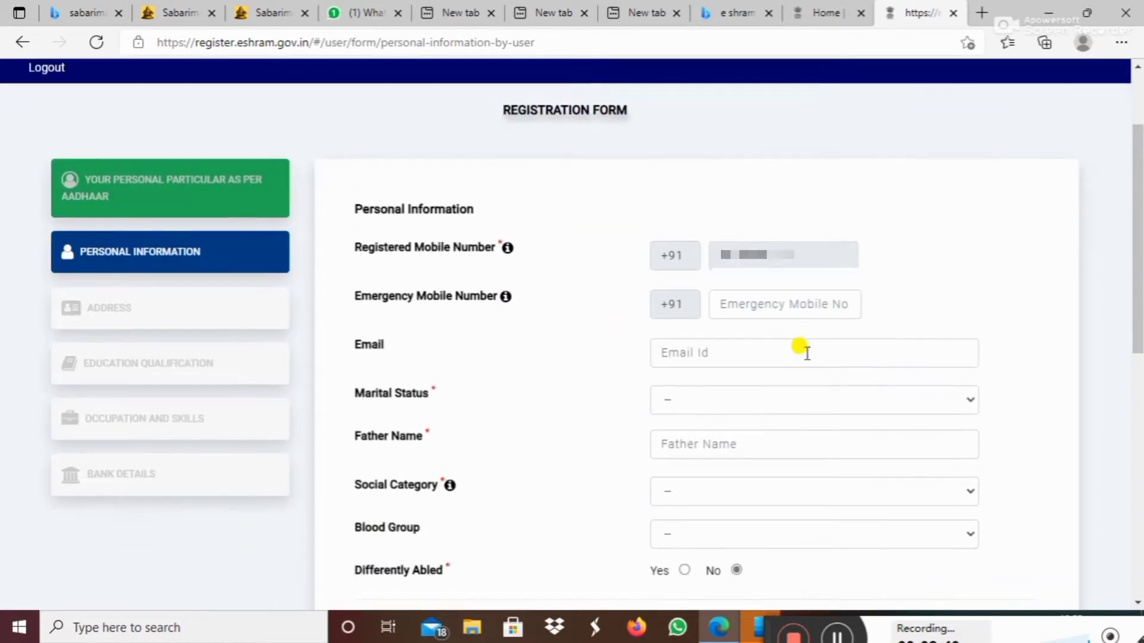
{"action": "left_click", "coordinate": [685, 355]}
{"action": "left_click", "coordinate": [466, 388]}
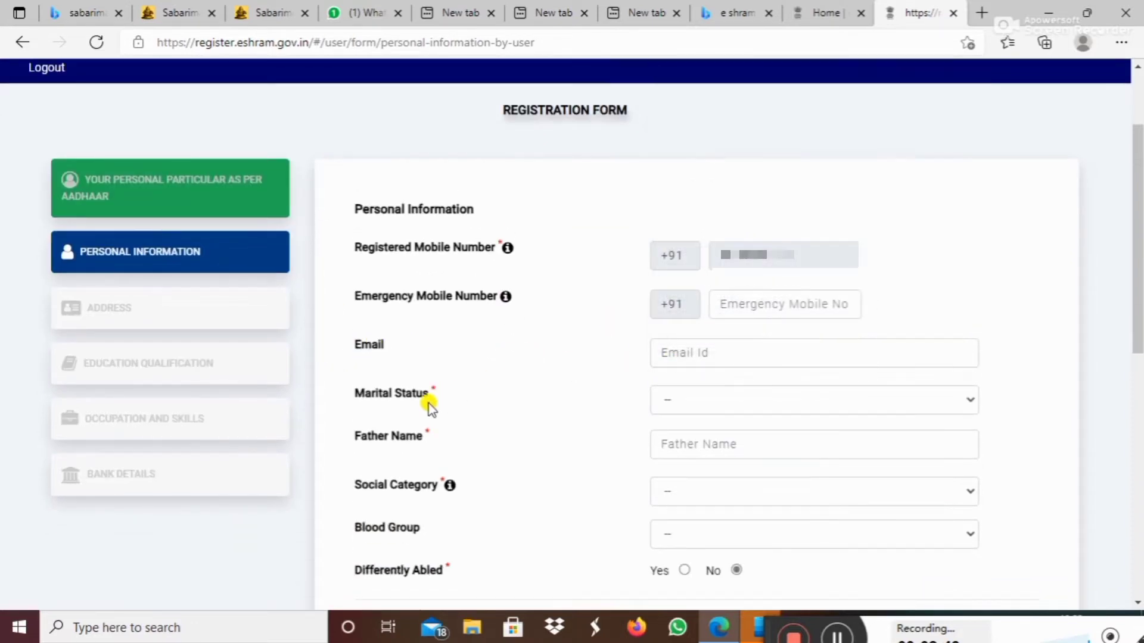
{"action": "left_click", "coordinate": [778, 404]}
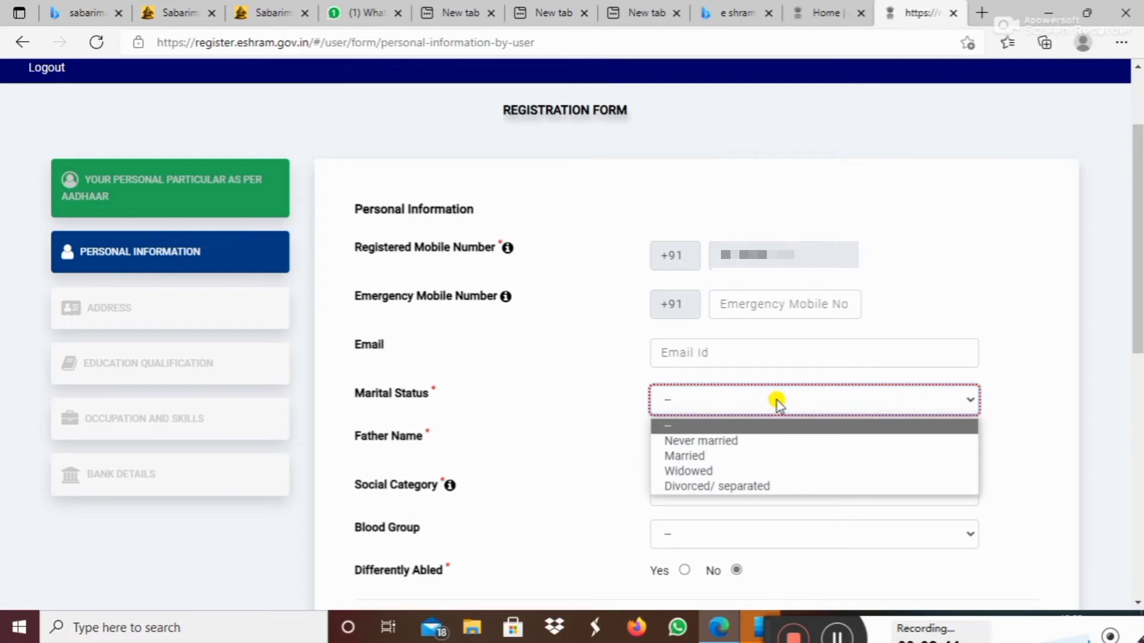
{"action": "left_click", "coordinate": [730, 458]}
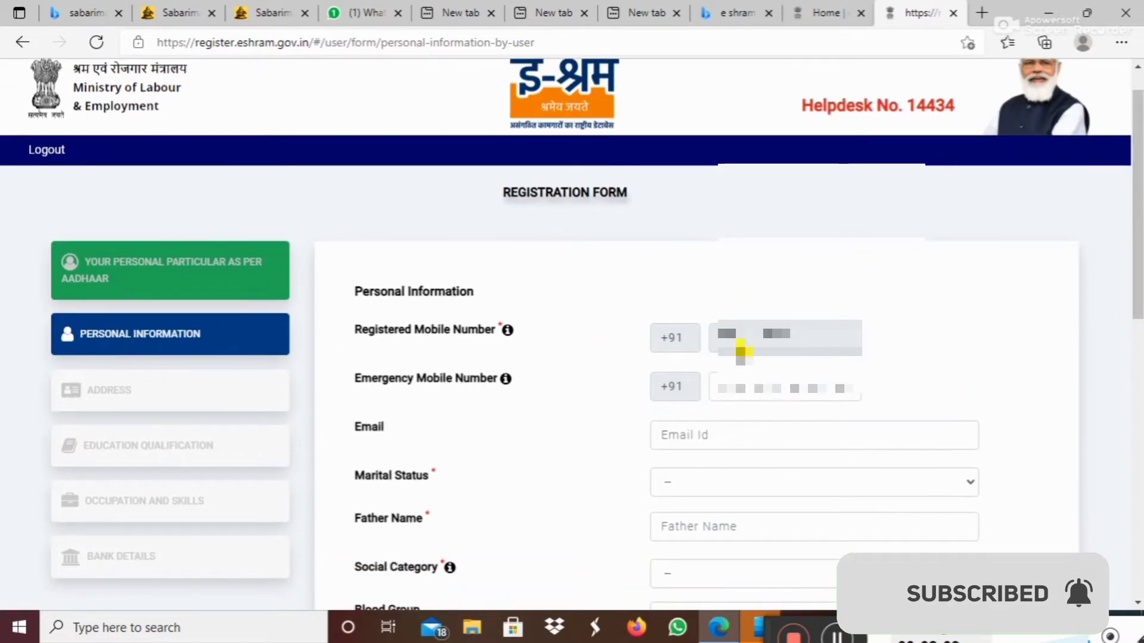
{"action": "scroll", "coordinate": [799, 348], "scroll_direction": "down", "scroll_amount": 2}
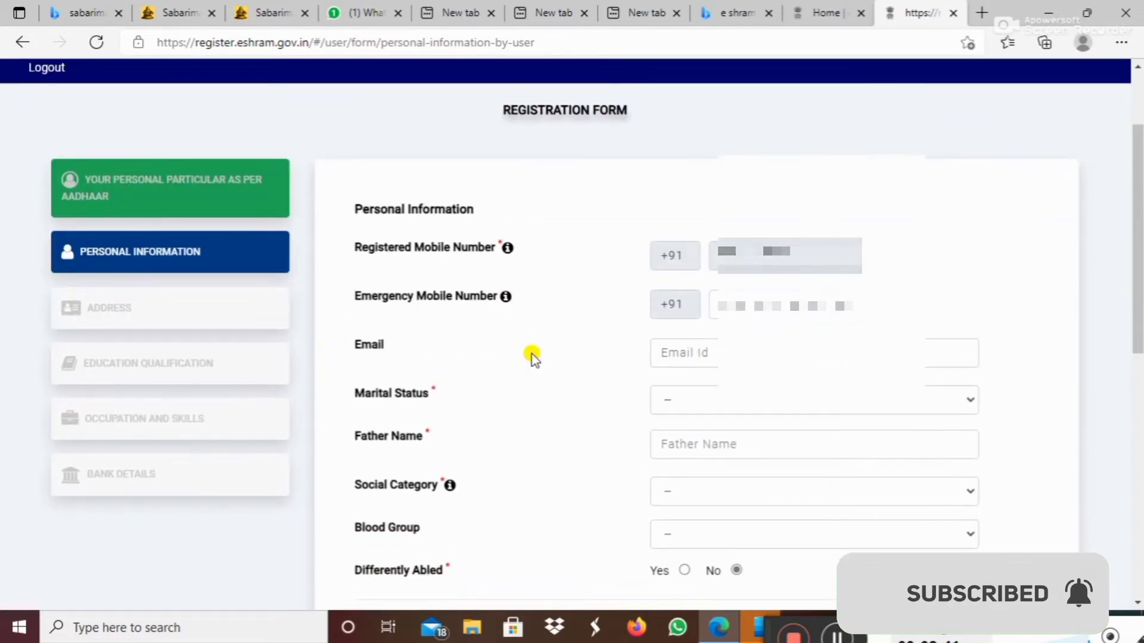
{"action": "left_click", "coordinate": [683, 356]}
{"action": "left_click", "coordinate": [465, 389]}
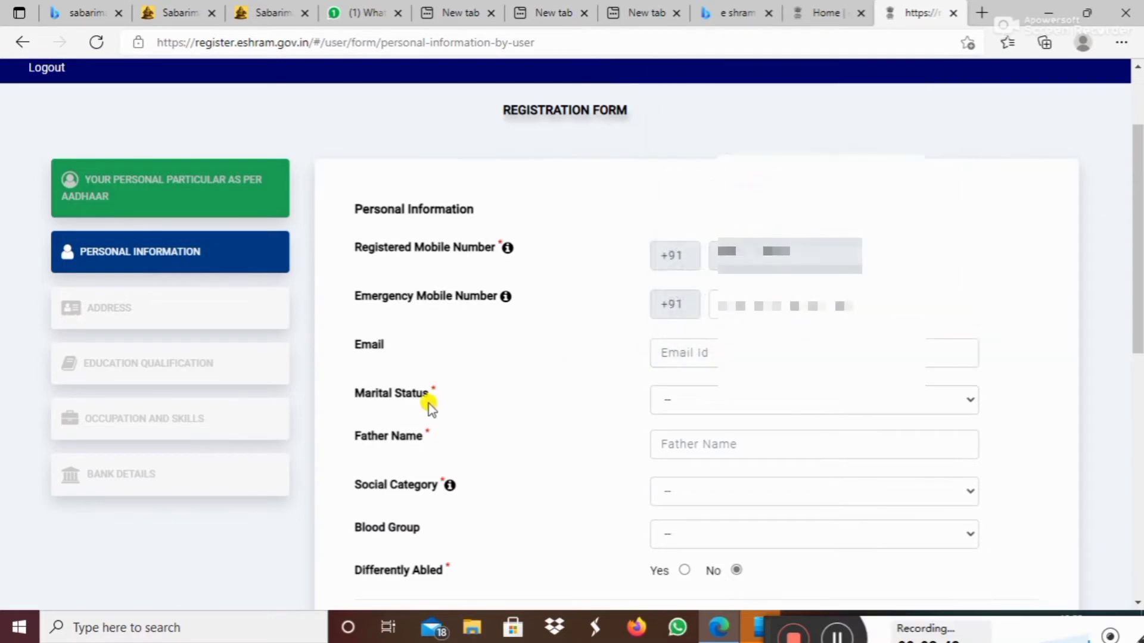
{"action": "left_click", "coordinate": [774, 404]}
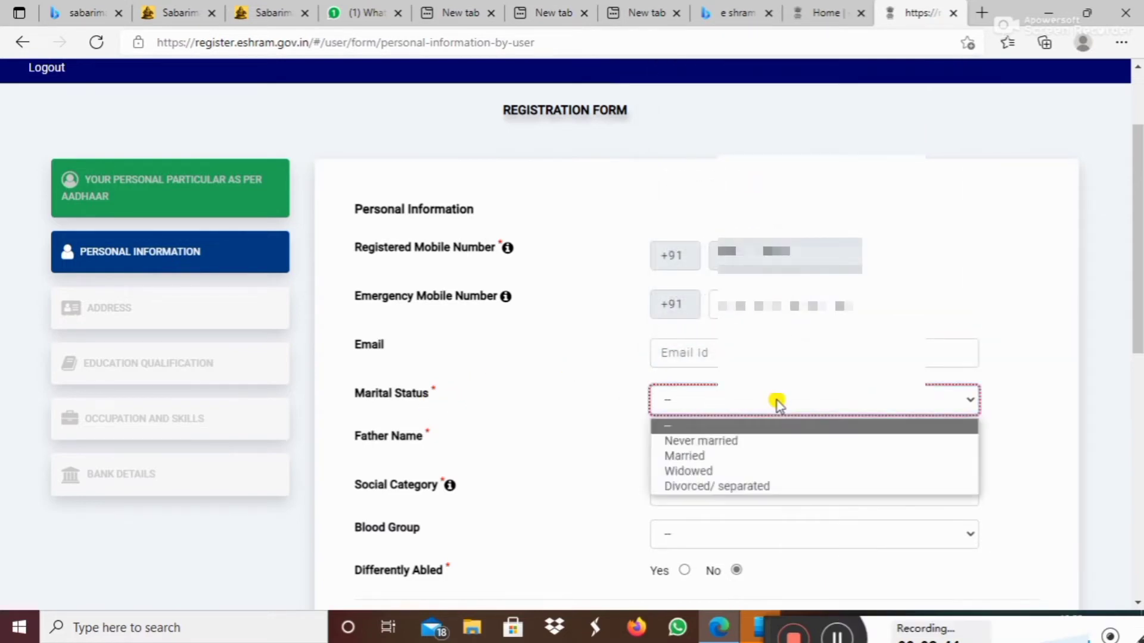
{"action": "left_click", "coordinate": [730, 457]}
Step: Enter the father's name, and choose General social category and AB+ blood group
{"action": "scroll", "coordinate": [691, 331], "scroll_direction": "down", "scroll_amount": 2}
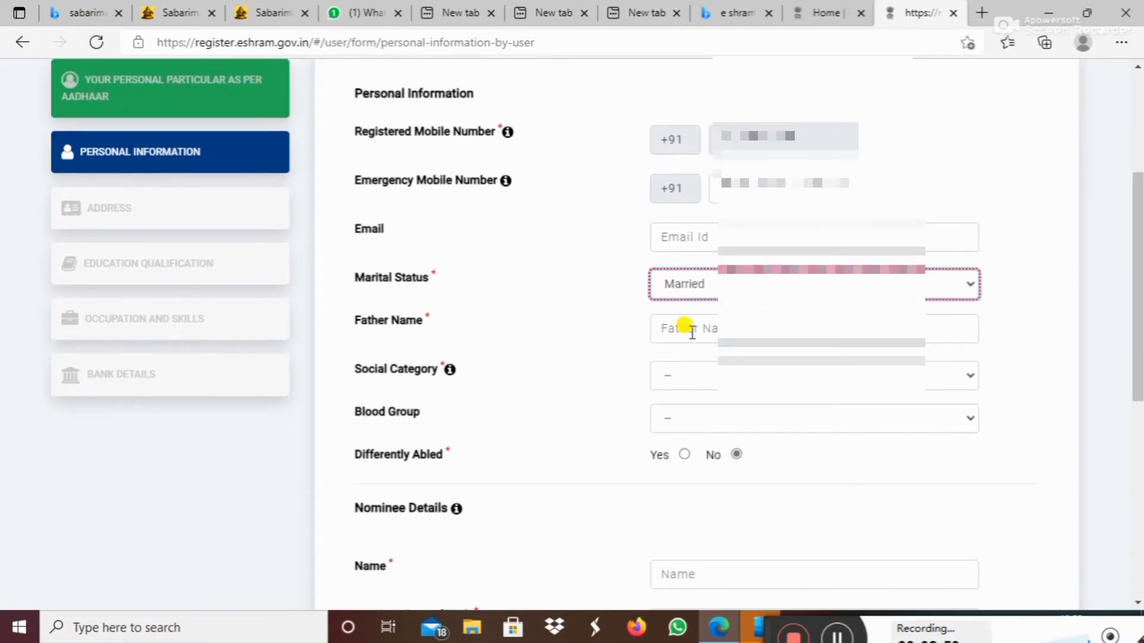
{"action": "left_click", "coordinate": [709, 325]}
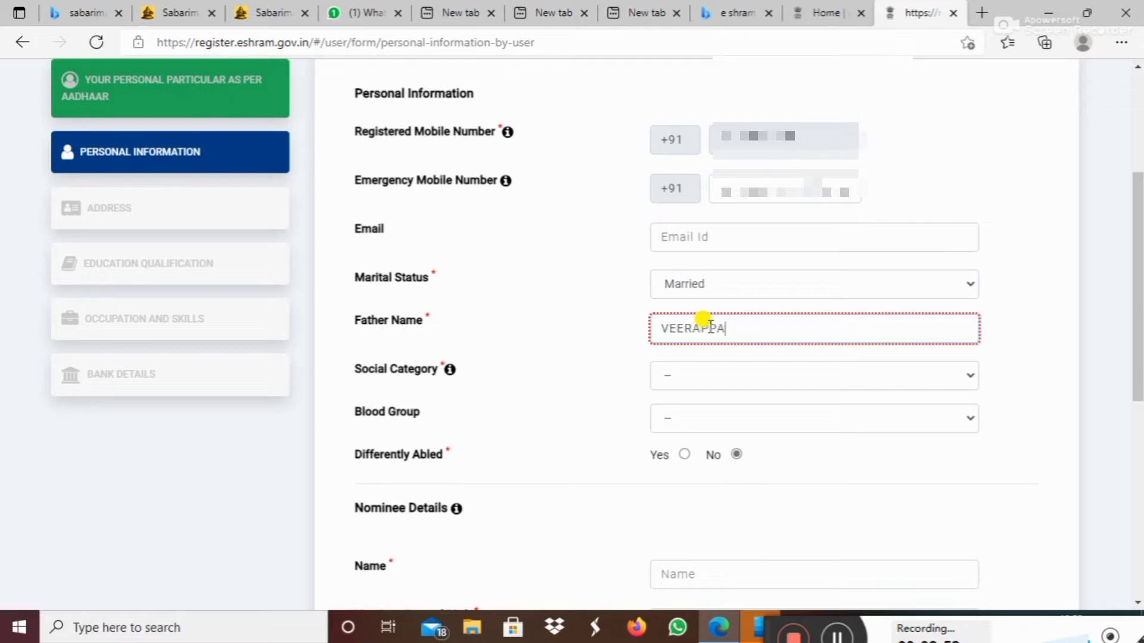
{"action": "left_click", "coordinate": [686, 375]}
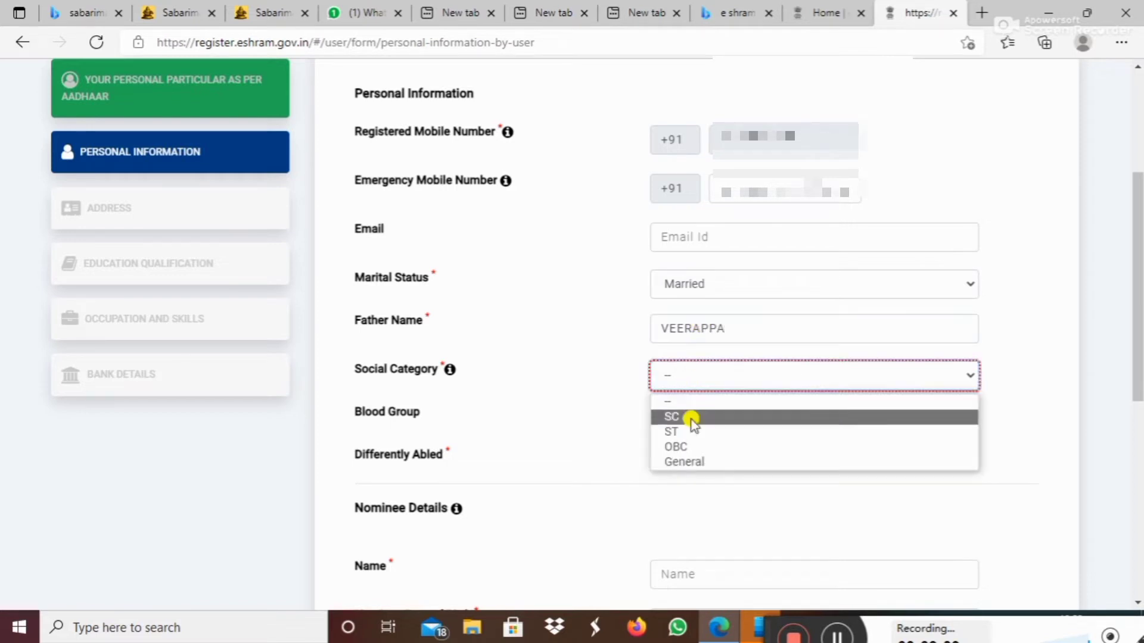
{"action": "left_click", "coordinate": [698, 462]}
{"action": "scroll", "coordinate": [739, 444], "scroll_direction": "down", "scroll_amount": 1}
{"action": "scroll", "coordinate": [740, 446], "scroll_direction": "down", "scroll_amount": 1}
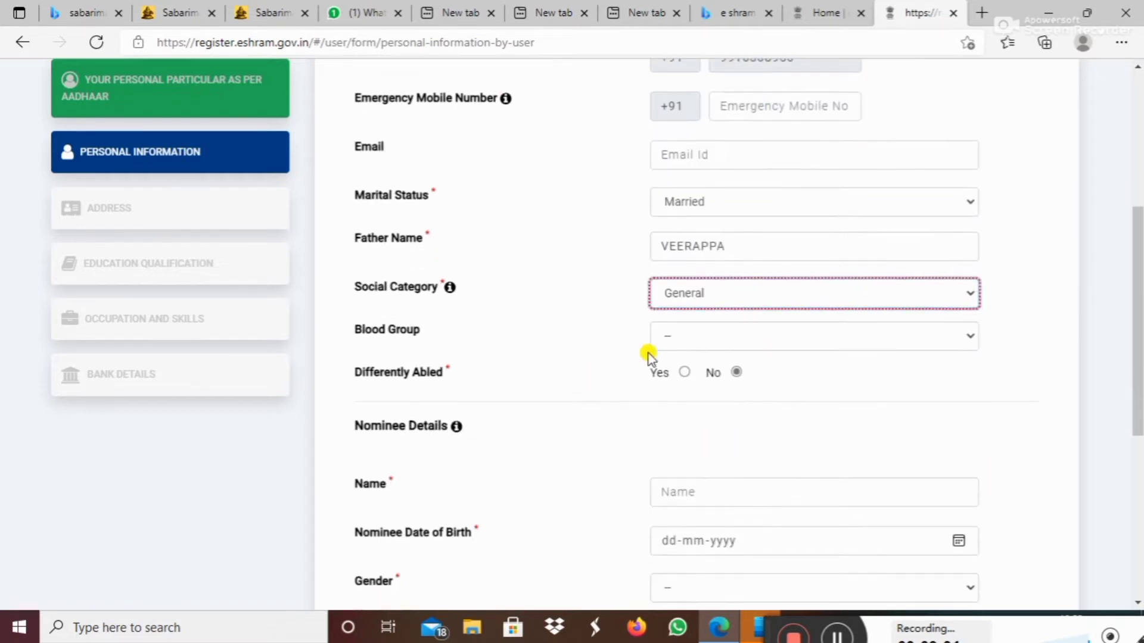
{"action": "left_click", "coordinate": [672, 344]}
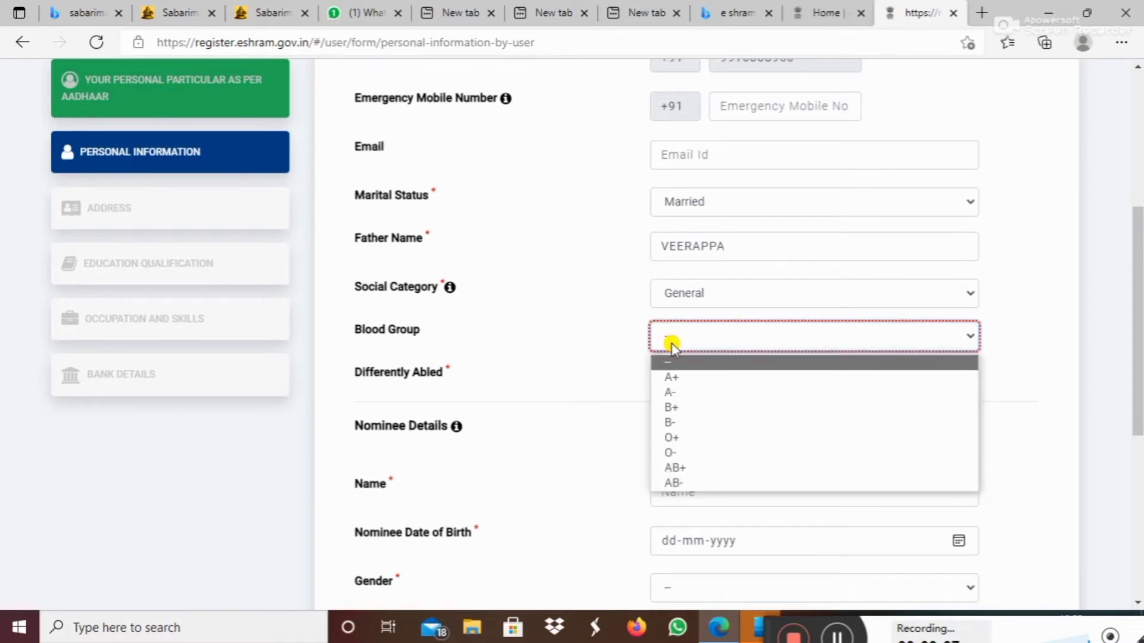
{"action": "left_click", "coordinate": [695, 467]}
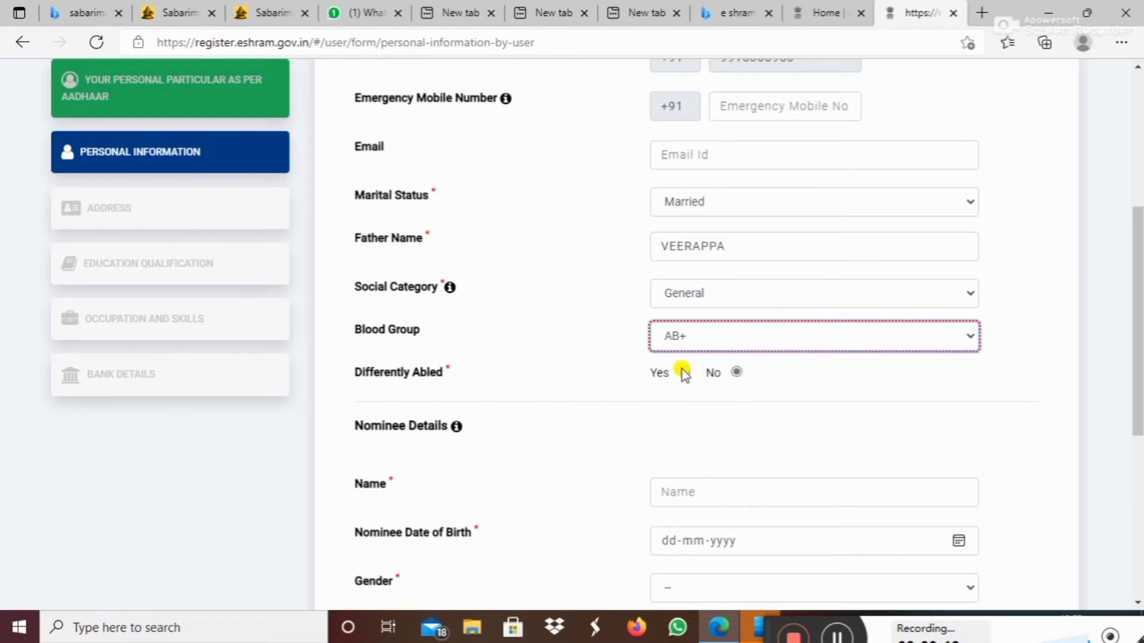
{"action": "scroll", "coordinate": [596, 340], "scroll_direction": "down", "scroll_amount": 3}
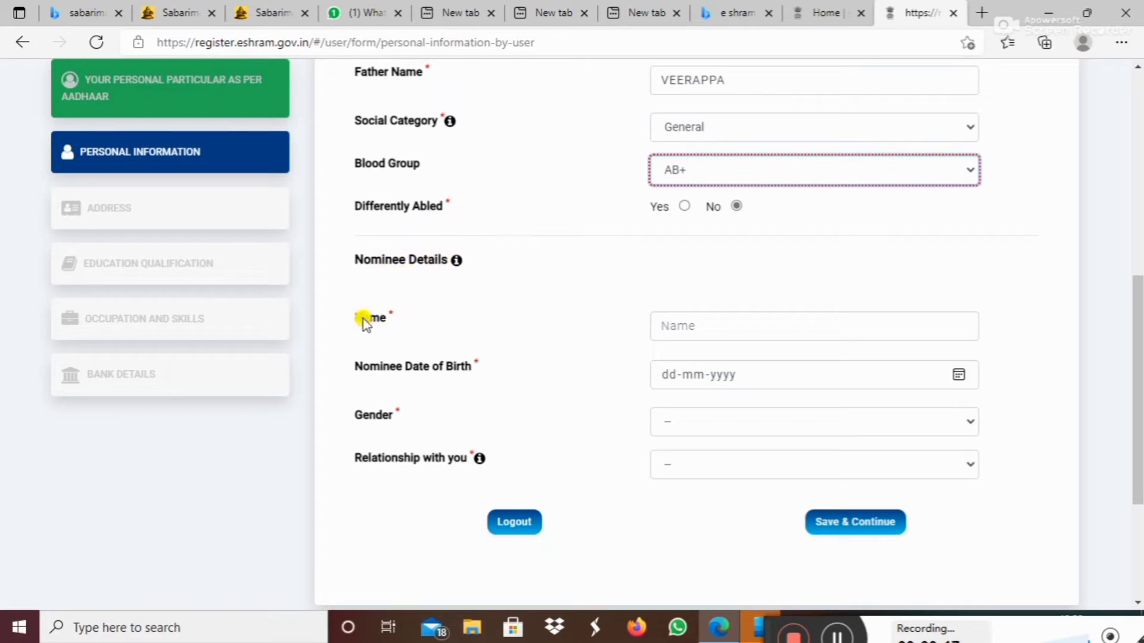
Step: Enter the nominee's name and date of birth, with gender Female and relationship Wife
{"action": "left_click", "coordinate": [698, 327]}
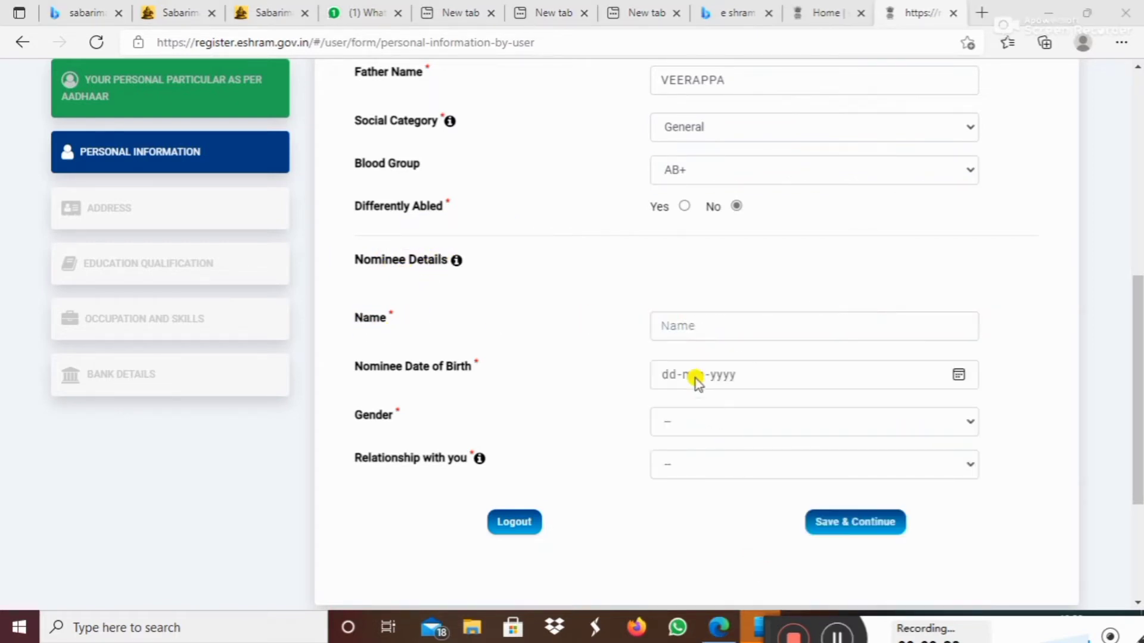
{"action": "left_click", "coordinate": [693, 325]}
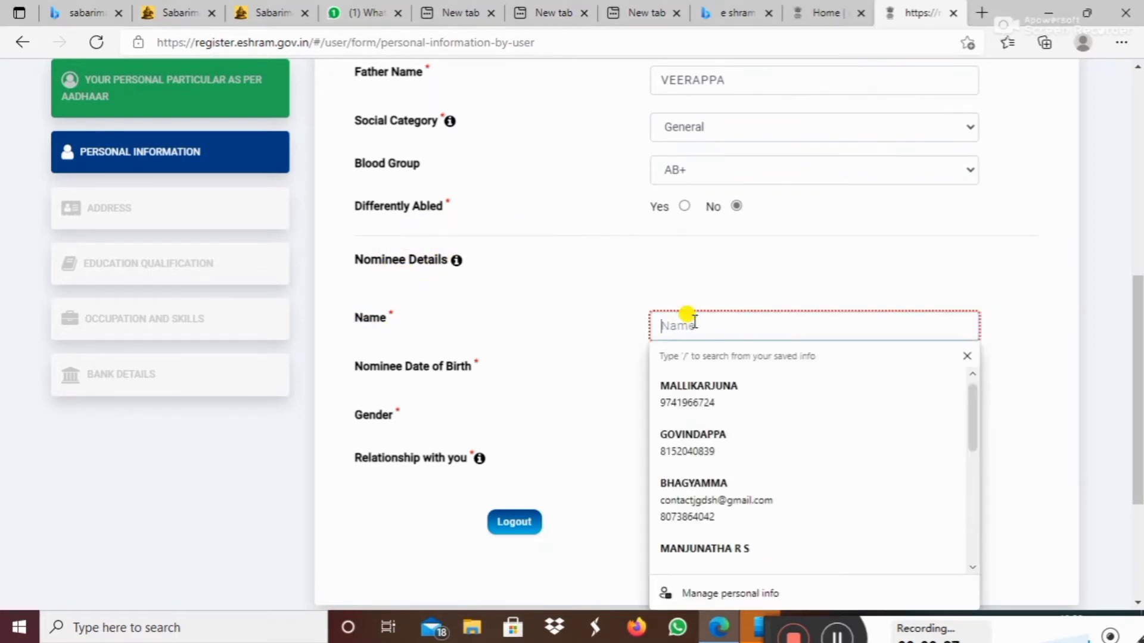
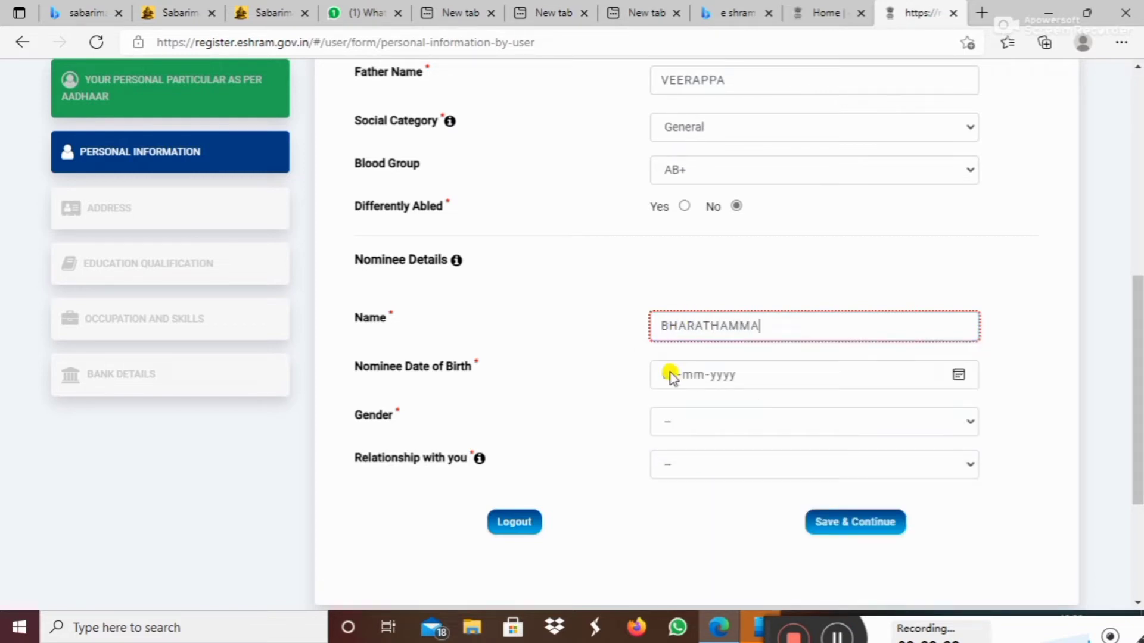
{"action": "left_click", "coordinate": [671, 377]}
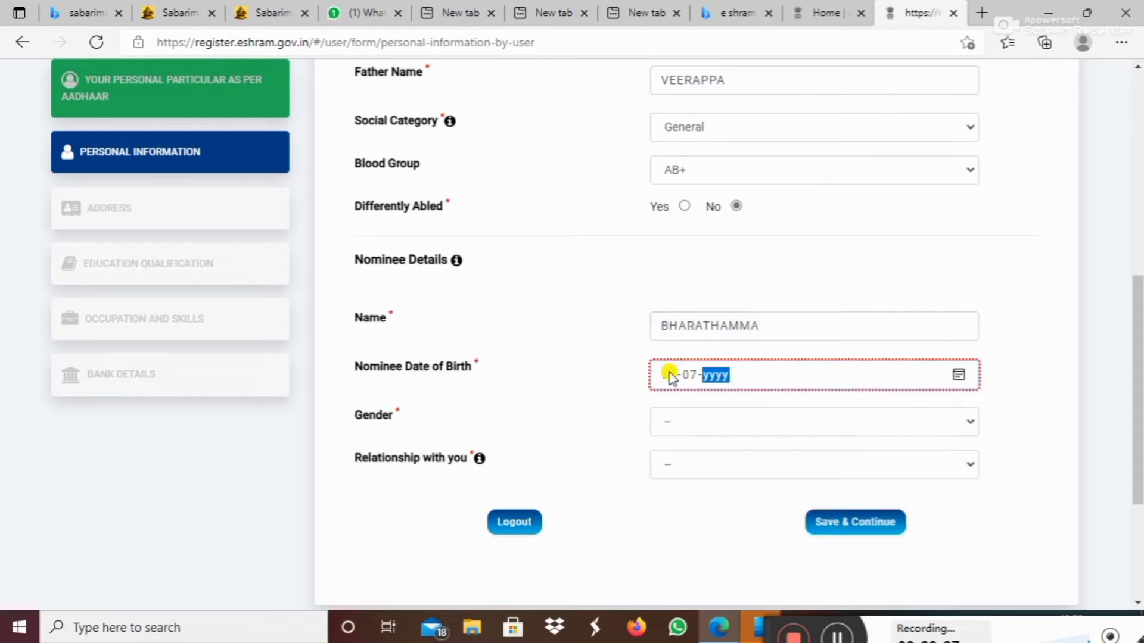
{"action": "left_click", "coordinate": [684, 422]}
{"action": "left_click", "coordinate": [699, 464]}
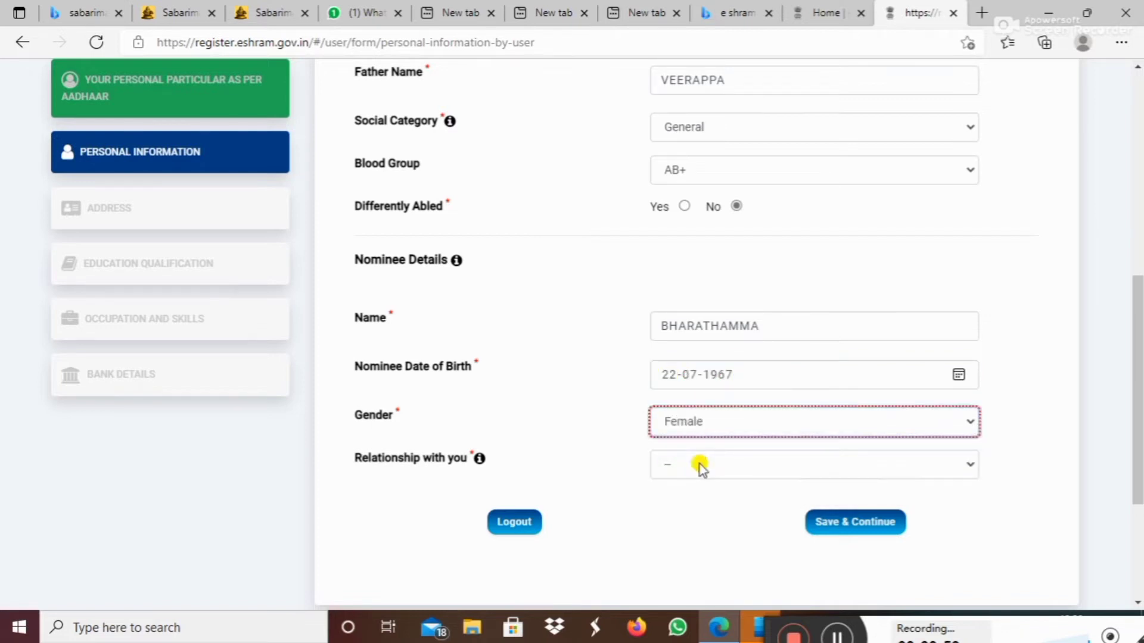
{"action": "left_click", "coordinate": [697, 464]}
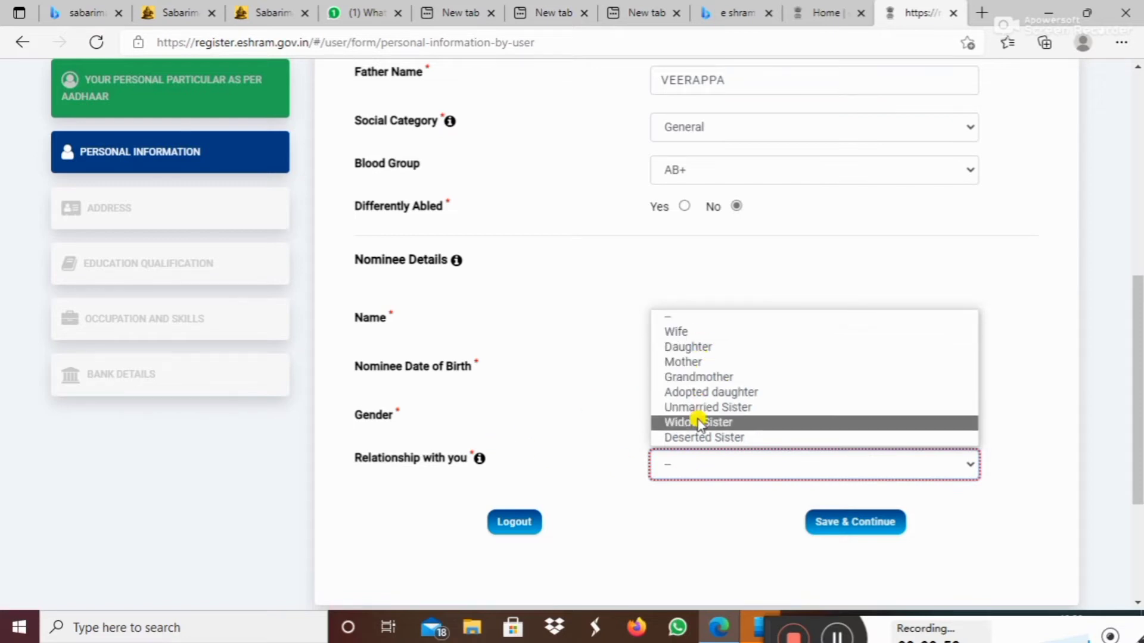
{"action": "left_click", "coordinate": [685, 334]}
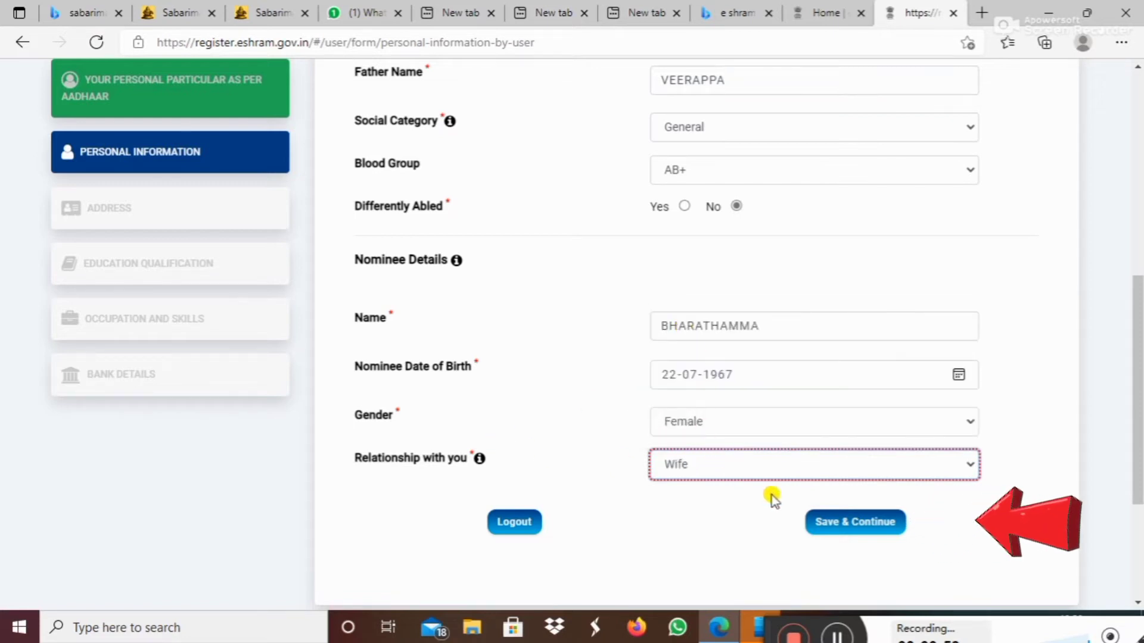
{"action": "left_click", "coordinate": [839, 522]}
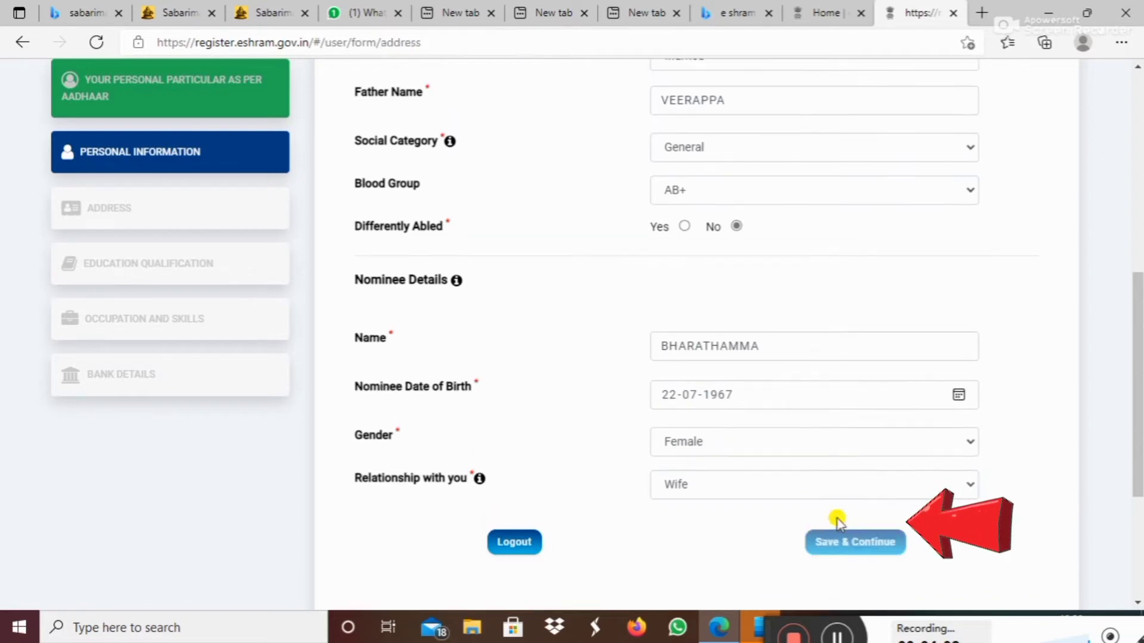
{"action": "scroll", "coordinate": [720, 401], "scroll_direction": "down", "scroll_amount": 3}
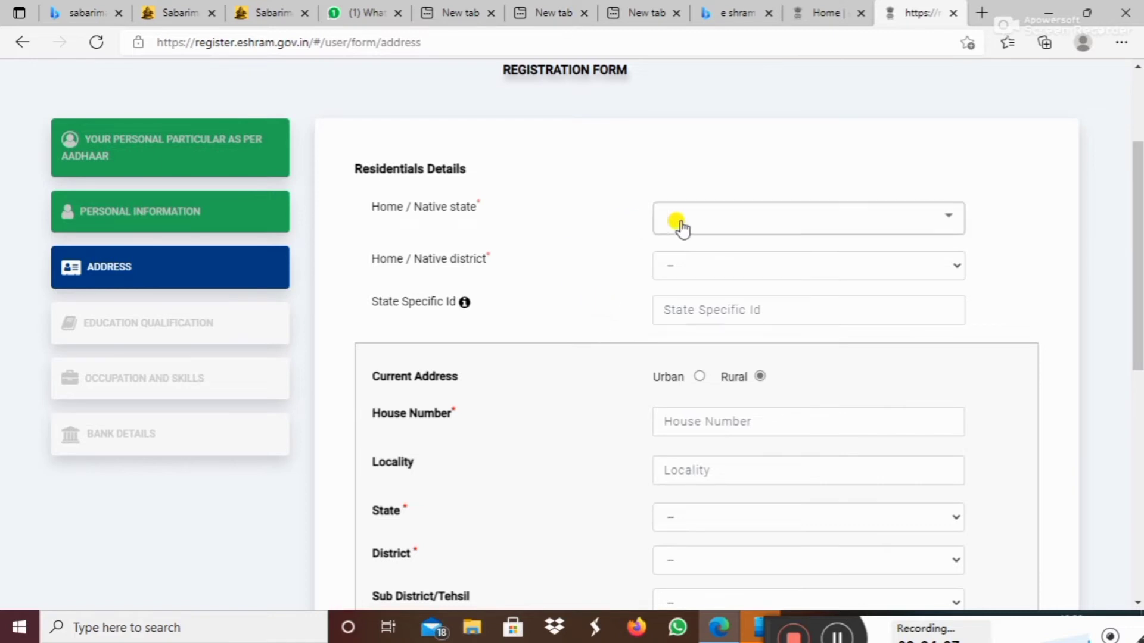
{"action": "left_click_drag", "start_coordinate": [398, 208], "coordinate": [559, 201]}
{"action": "left_click", "coordinate": [717, 221]}
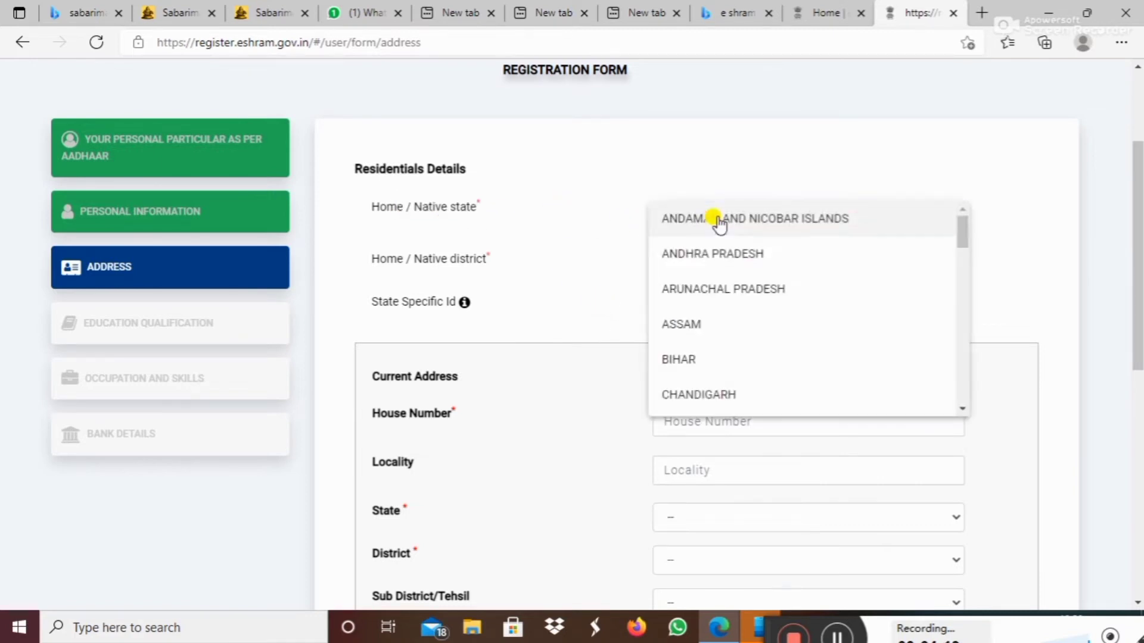
{"action": "scroll", "coordinate": [763, 324], "scroll_direction": "down", "scroll_amount": 5}
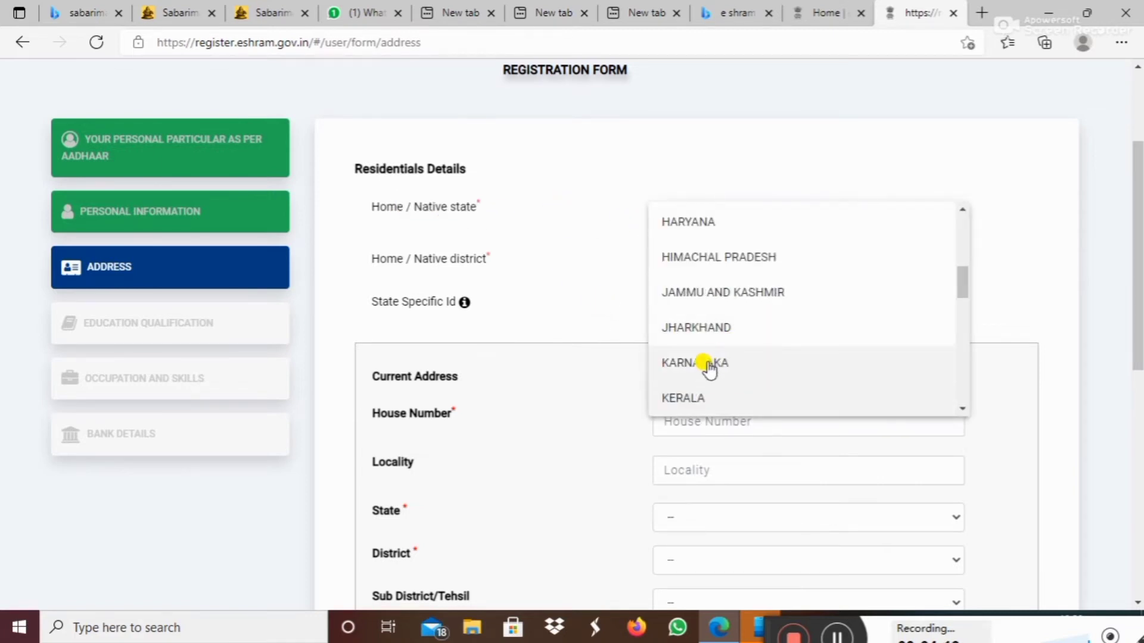
{"action": "left_click", "coordinate": [691, 363]}
{"action": "left_click", "coordinate": [714, 275]}
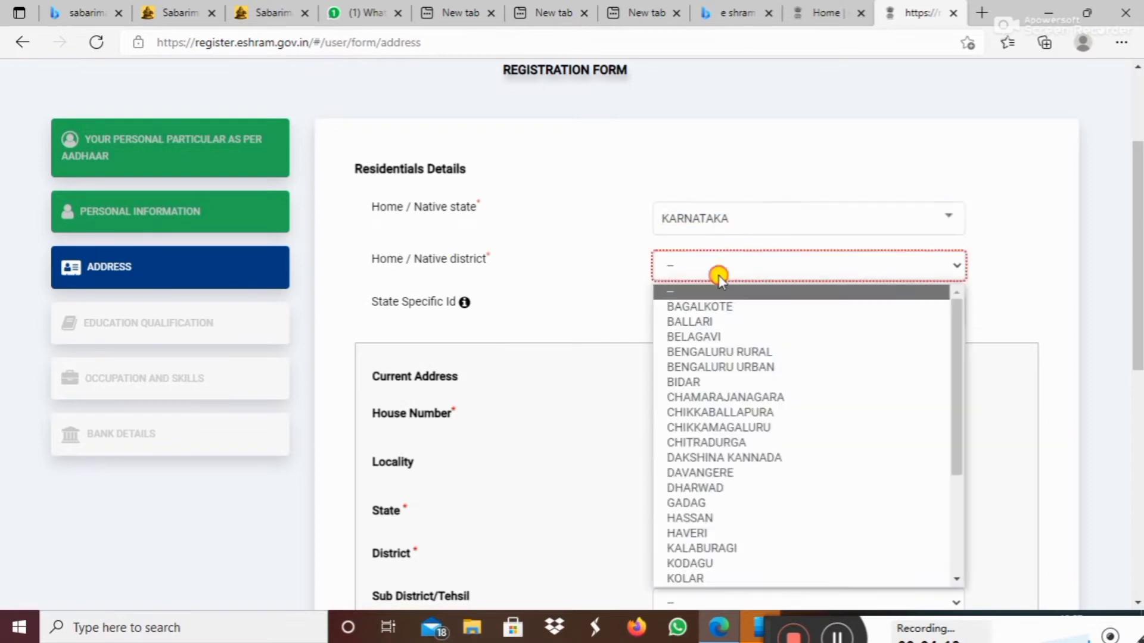
{"action": "left_click", "coordinate": [727, 439]}
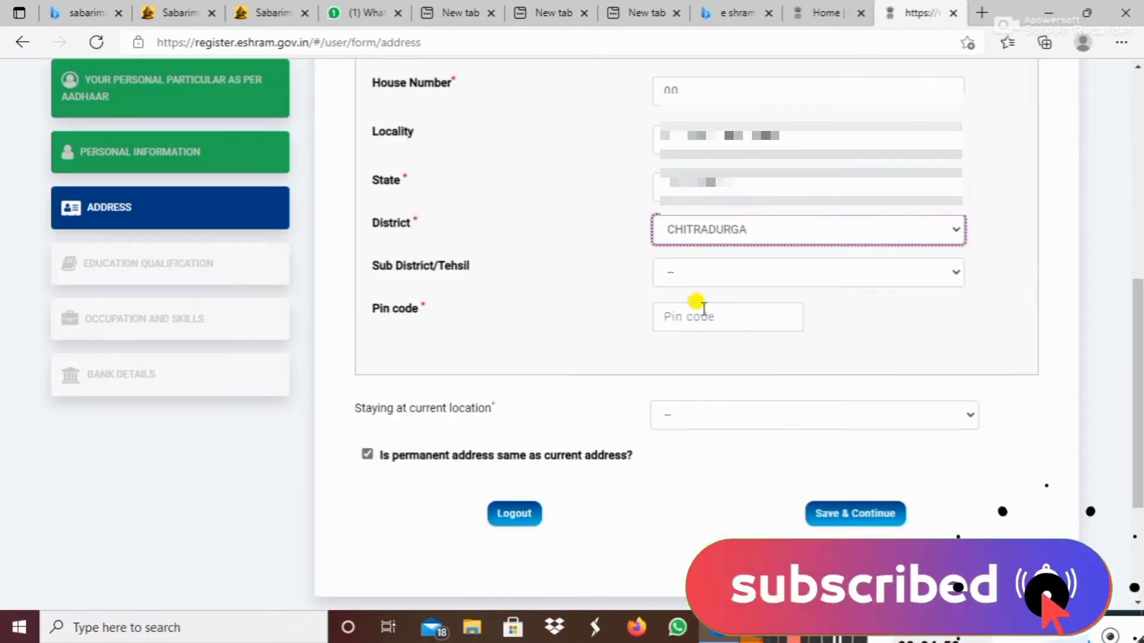
{"action": "left_click", "coordinate": [697, 317]}
{"action": "type", "text": "577502"}
{"action": "left_click", "coordinate": [577, 382]}
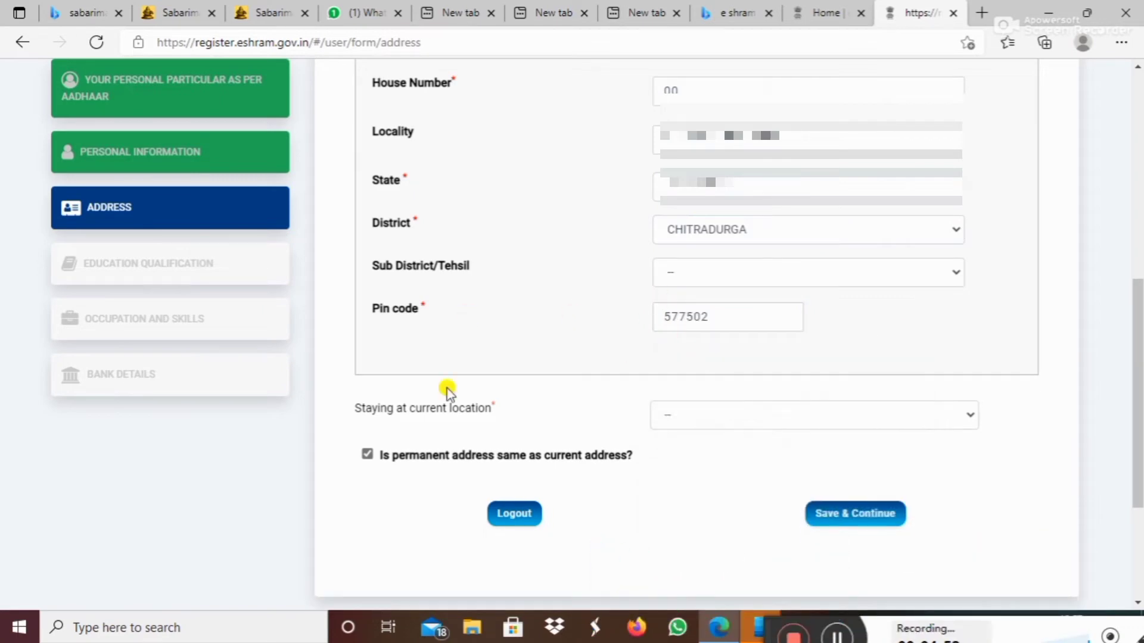
Step: Set the stay at the current location to More than 25 years and save the address
{"action": "left_click", "coordinate": [677, 415]}
{"action": "scroll", "coordinate": [772, 450], "scroll_direction": "down", "scroll_amount": 3}
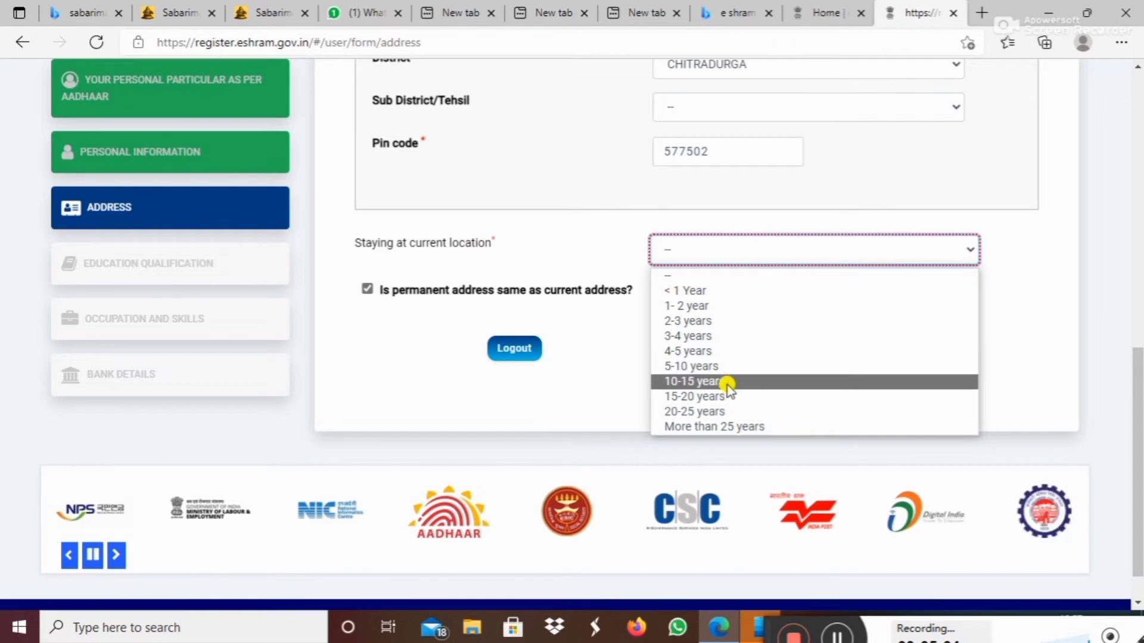
{"action": "left_click", "coordinate": [729, 426]}
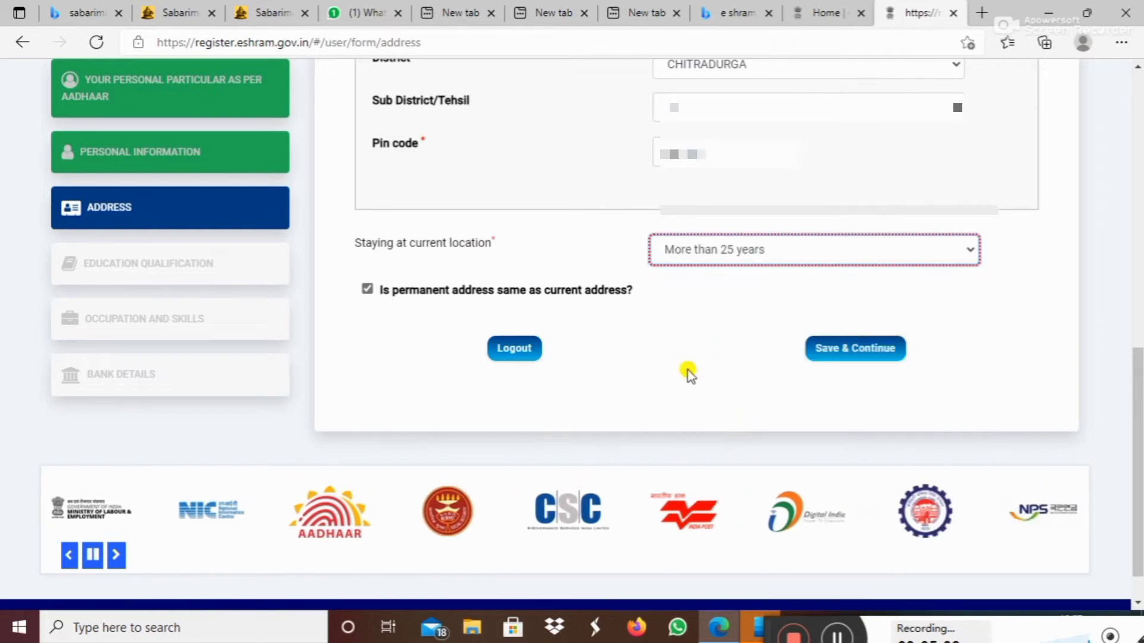
{"action": "scroll", "coordinate": [688, 385], "scroll_direction": "up", "scroll_amount": 3}
{"action": "scroll", "coordinate": [927, 409], "scroll_direction": "down", "scroll_amount": 1}
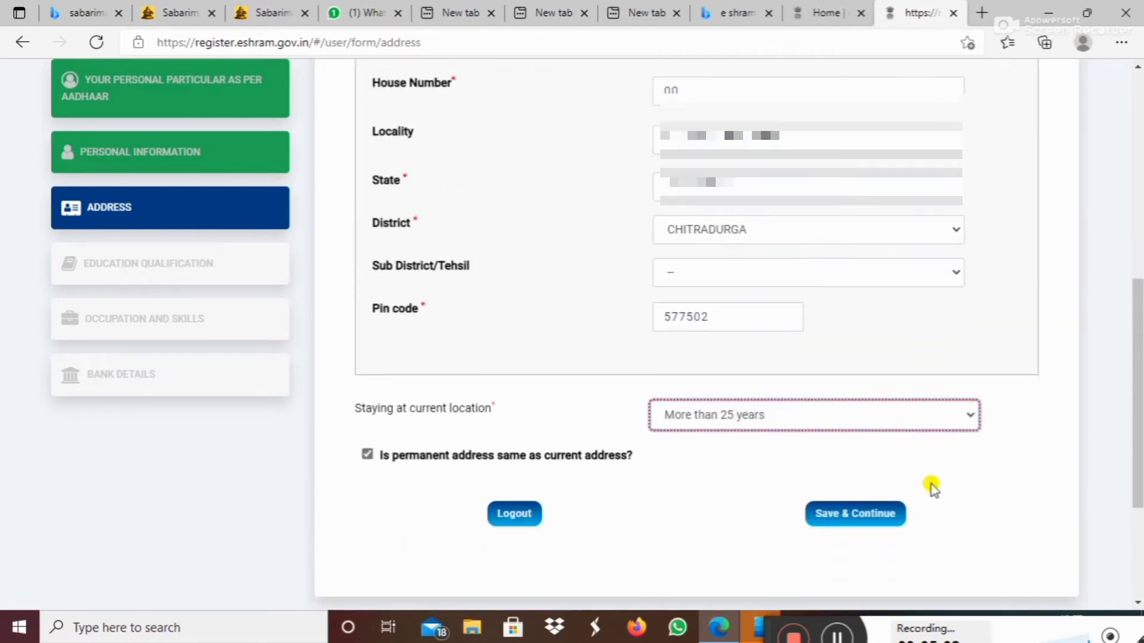
{"action": "left_click", "coordinate": [867, 516]}
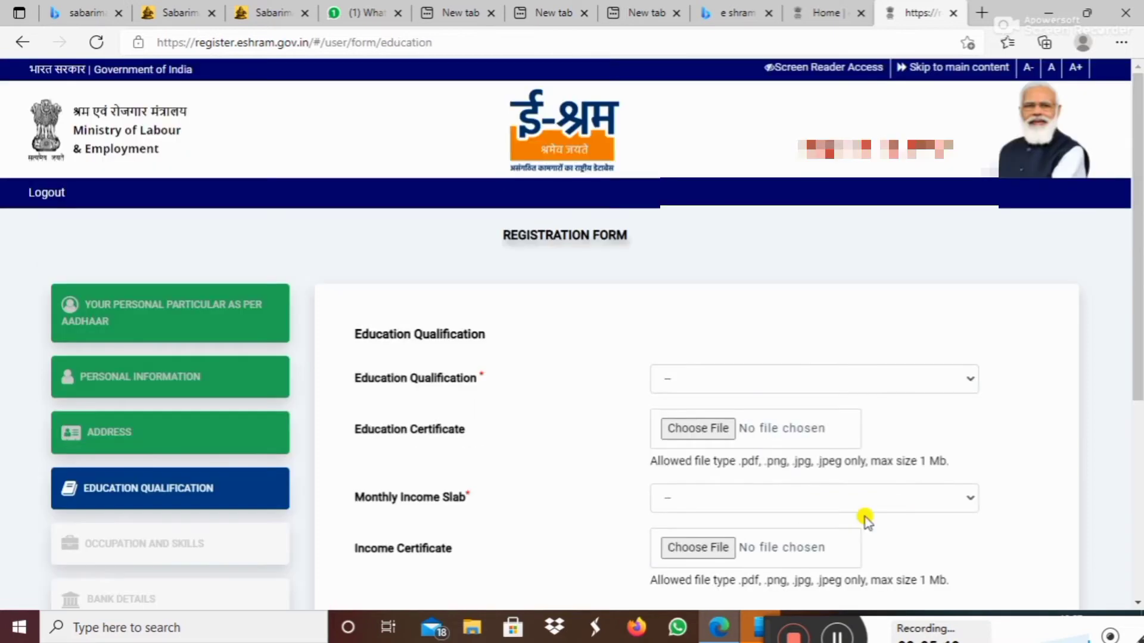
Step: Set the education qualification to Not literate
{"action": "scroll", "coordinate": [688, 392], "scroll_direction": "down", "scroll_amount": 3}
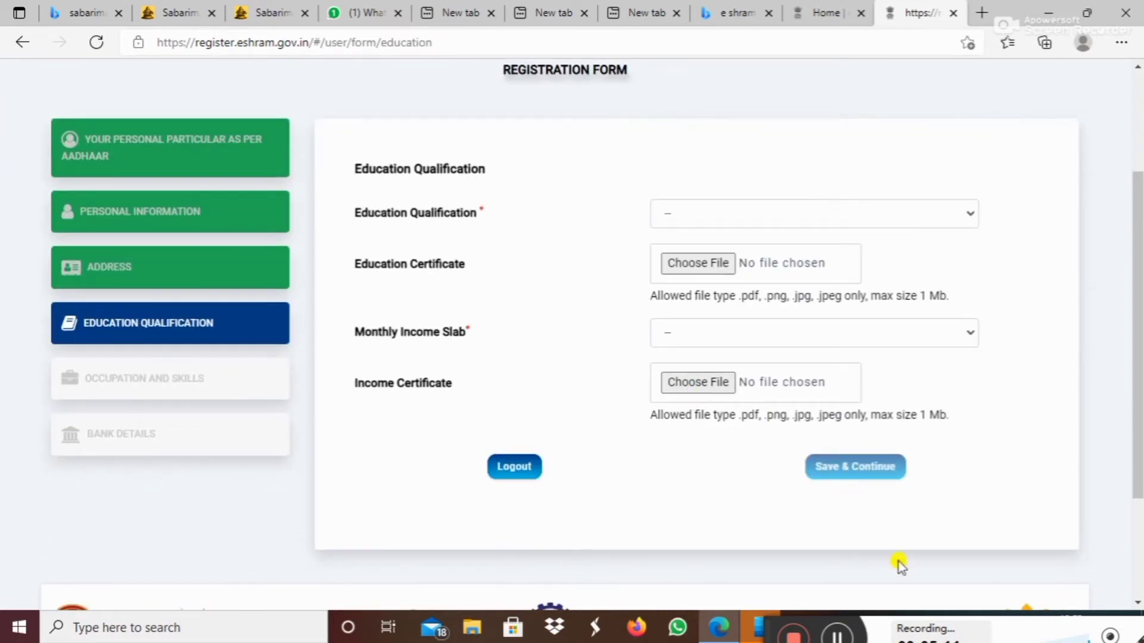
{"action": "scroll", "coordinate": [756, 466], "scroll_direction": "down", "scroll_amount": 2}
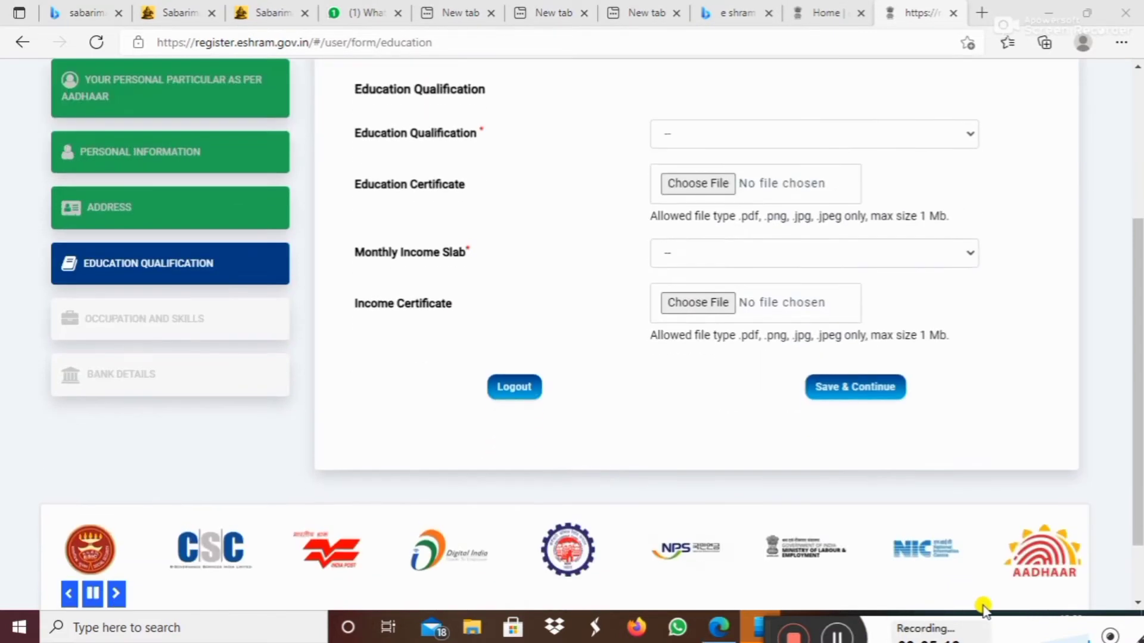
{"action": "scroll", "coordinate": [755, 467], "scroll_direction": "up", "scroll_amount": 2}
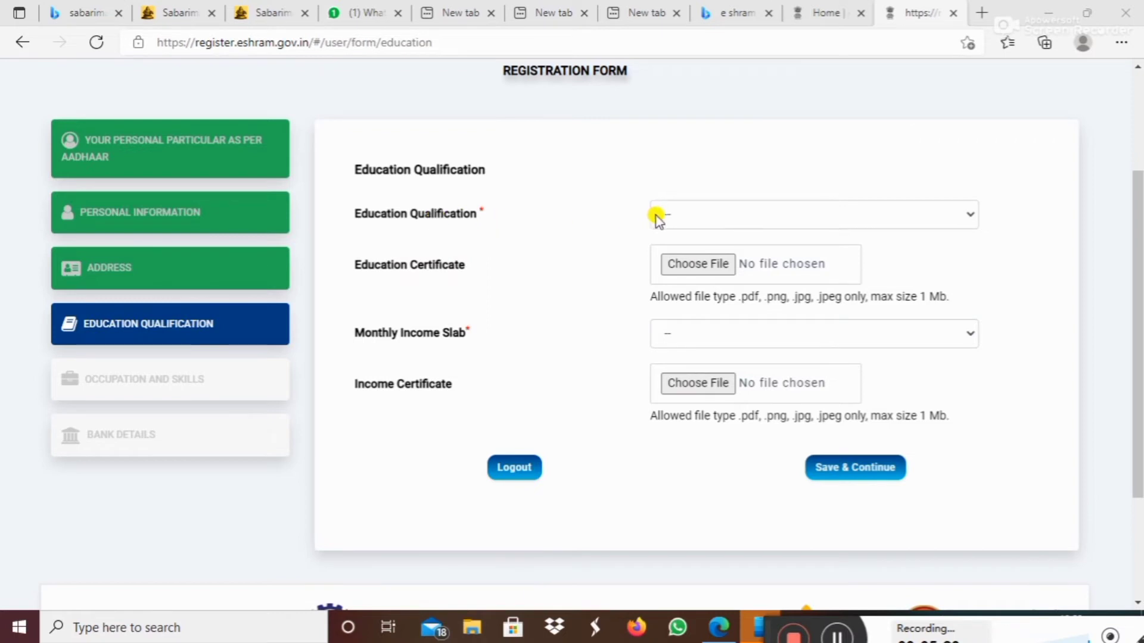
{"action": "left_click", "coordinate": [687, 218]}
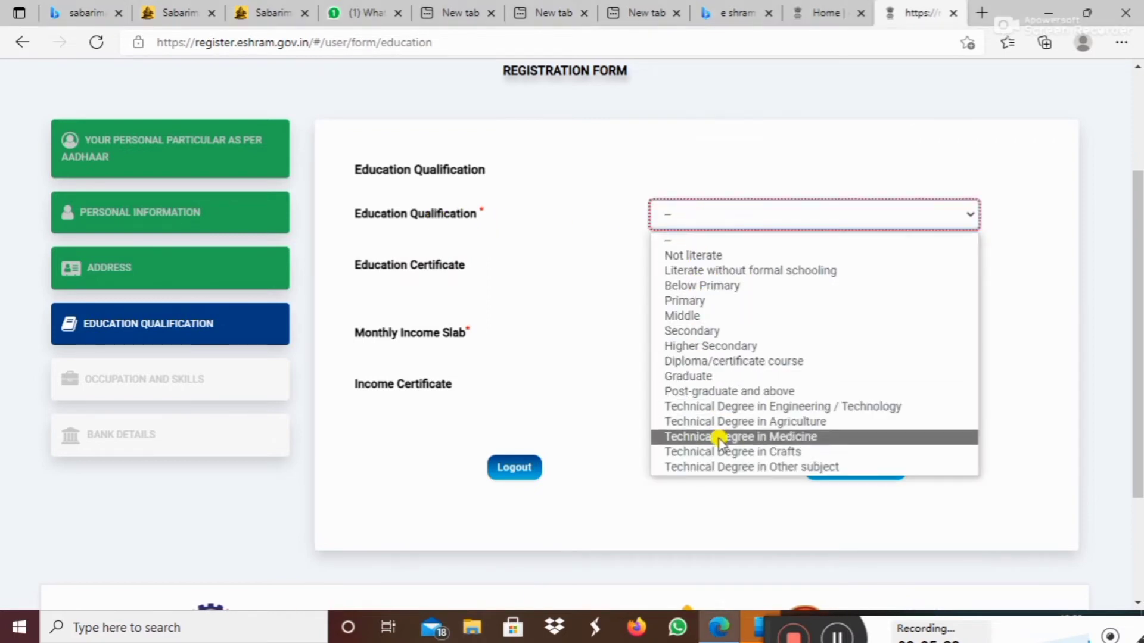
{"action": "left_click", "coordinate": [688, 254]}
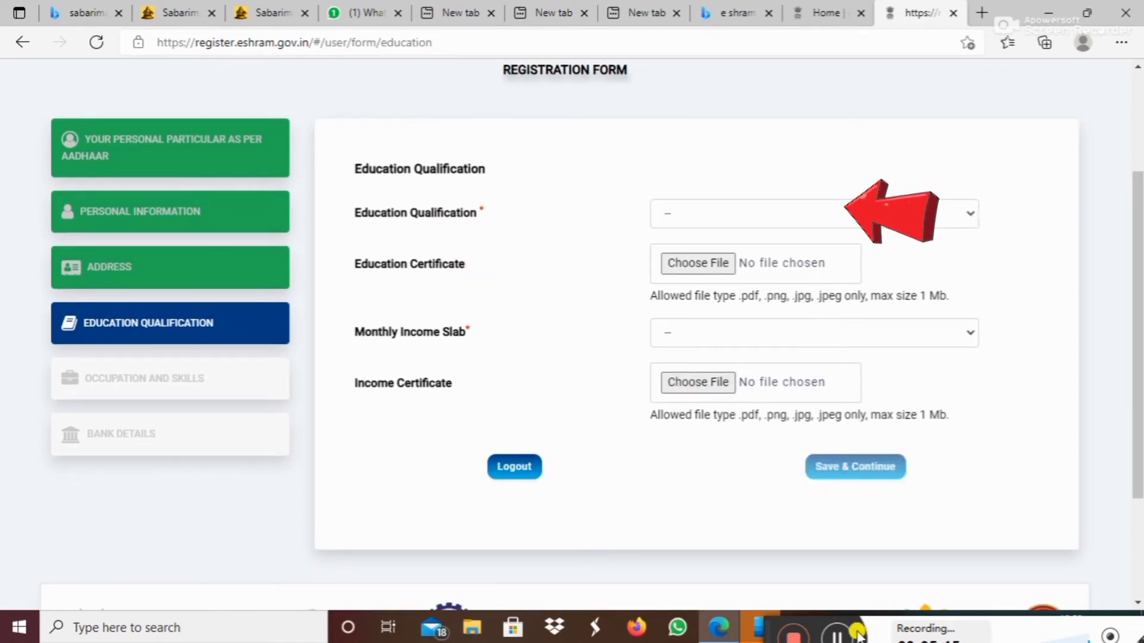
{"action": "scroll", "coordinate": [972, 602], "scroll_direction": "down", "scroll_amount": 2}
{"action": "scroll", "coordinate": [749, 462], "scroll_direction": "up", "scroll_amount": 2}
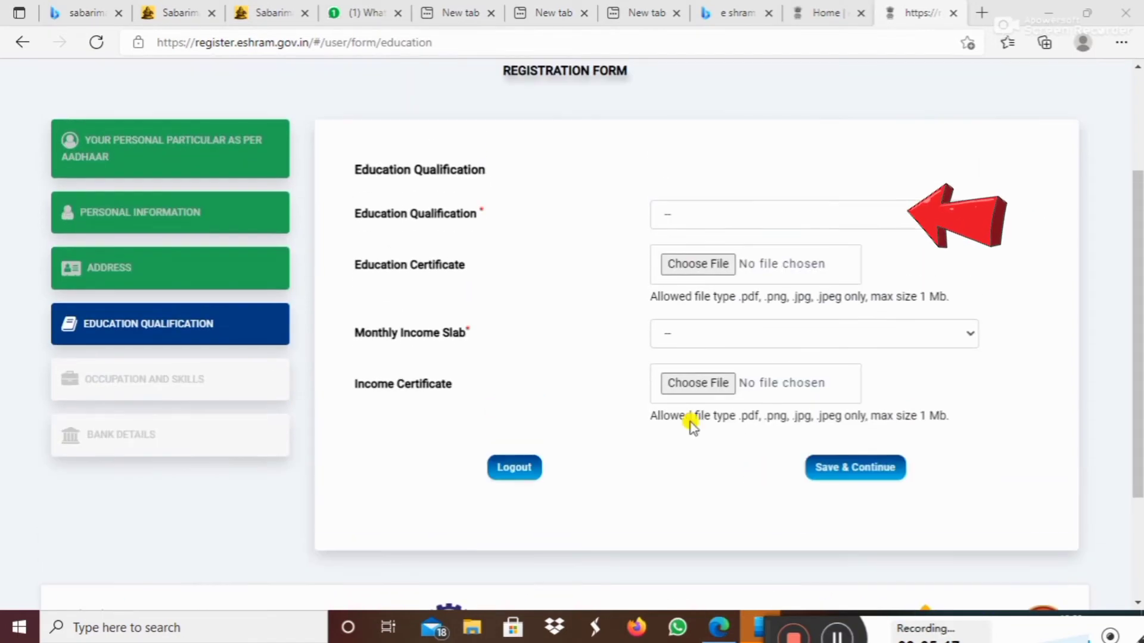
{"action": "left_click", "coordinate": [688, 220]}
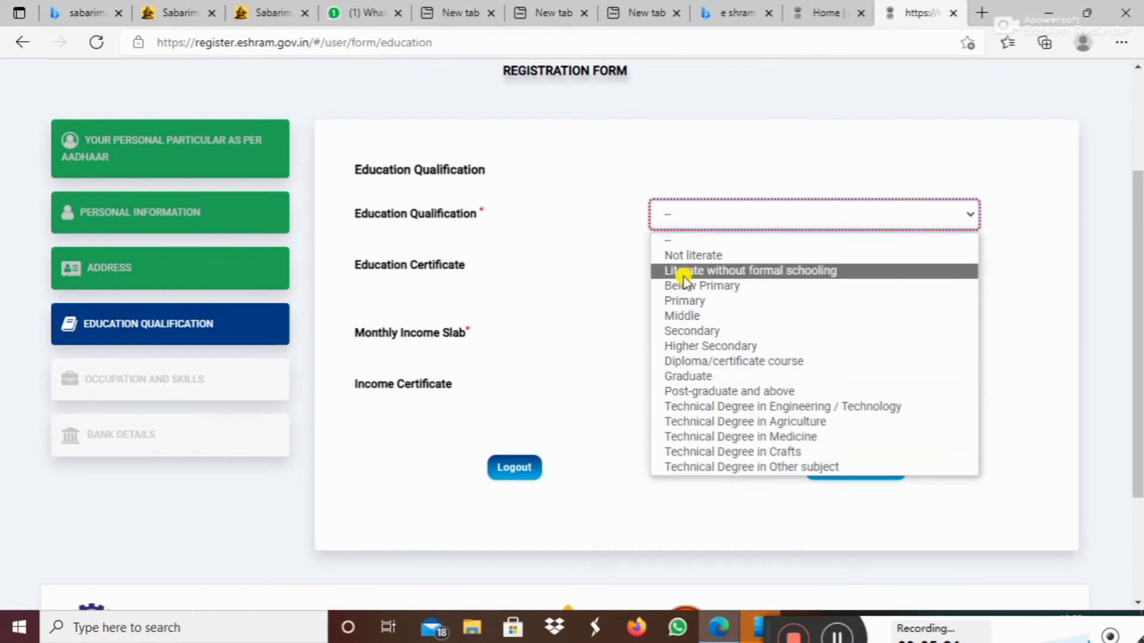
{"action": "left_click", "coordinate": [690, 255]}
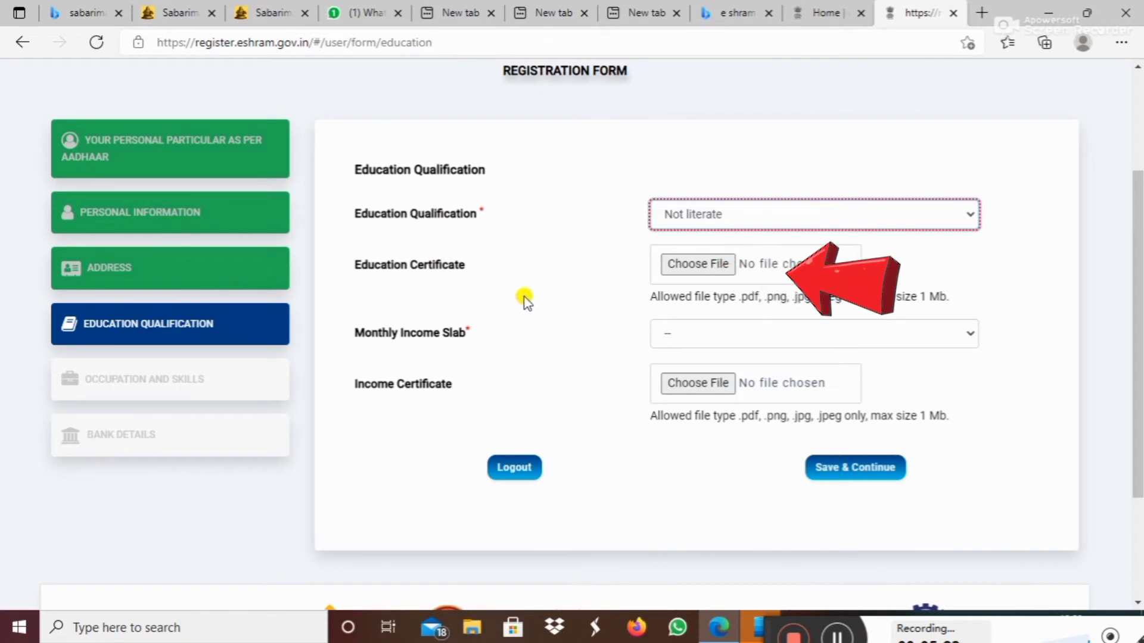
Step: Choose the 10000 & Below monthly income slab and save the education details
{"action": "left_click", "coordinate": [693, 338]}
{"action": "left_click_drag", "start_coordinate": [356, 333], "coordinate": [446, 337]}
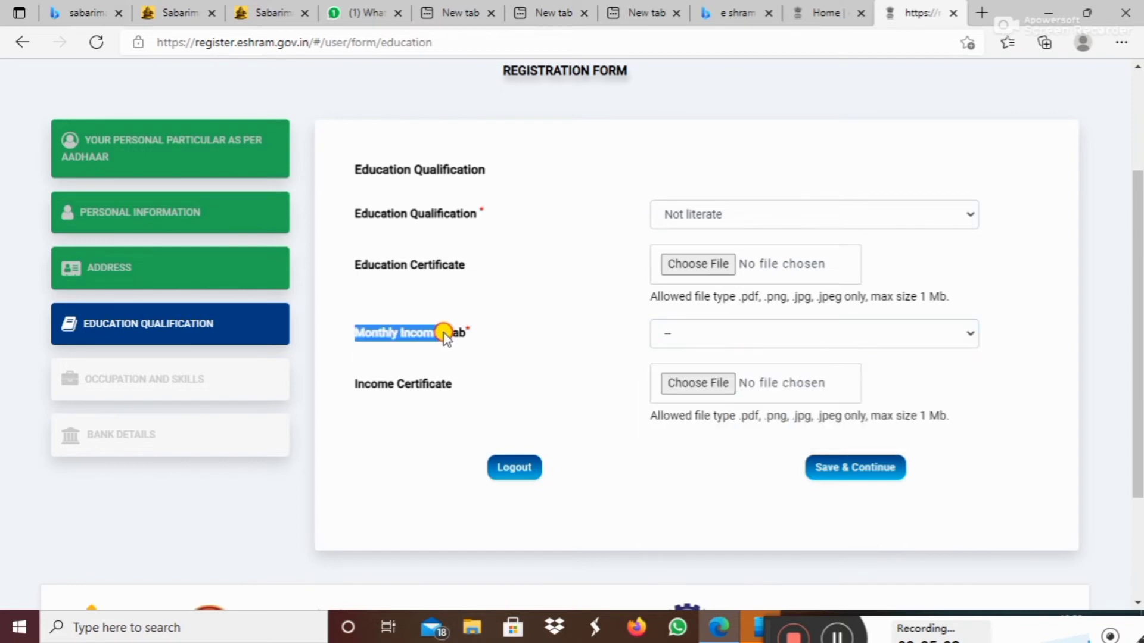
{"action": "left_click", "coordinate": [691, 344]}
{"action": "left_click", "coordinate": [698, 373]}
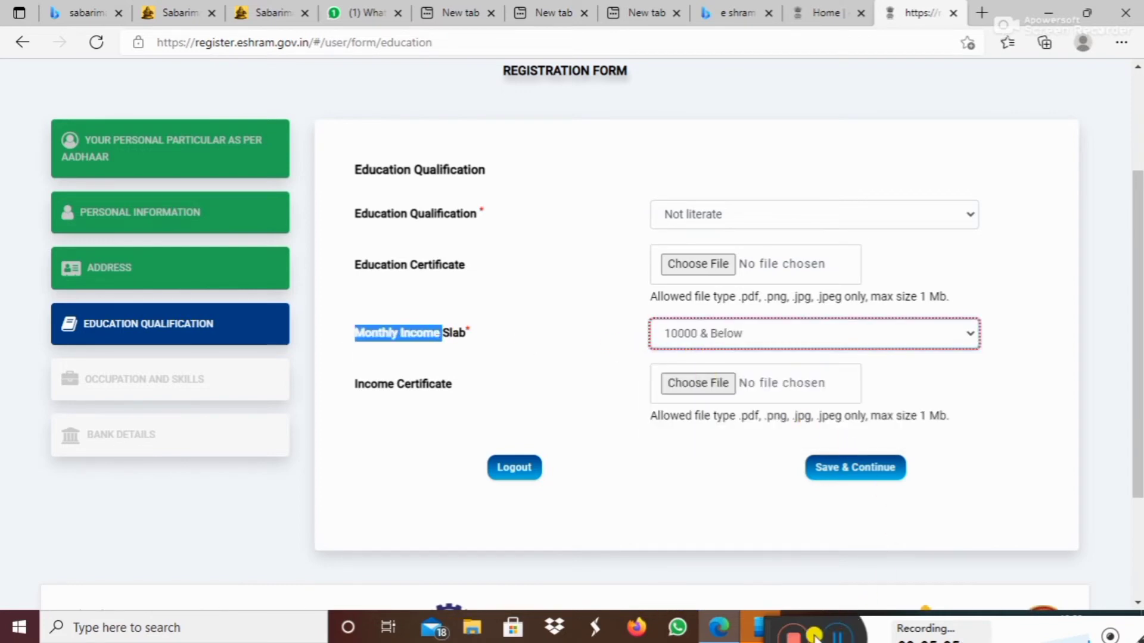
{"action": "left_click", "coordinate": [842, 633]}
{"action": "mouse_move", "coordinate": [769, 630]}
{"action": "left_mouse_down"}
{"action": "mouse_move", "coordinate": [775, 597]}
{"action": "mouse_move", "coordinate": [779, 615]}
{"action": "left_mouse_up"}
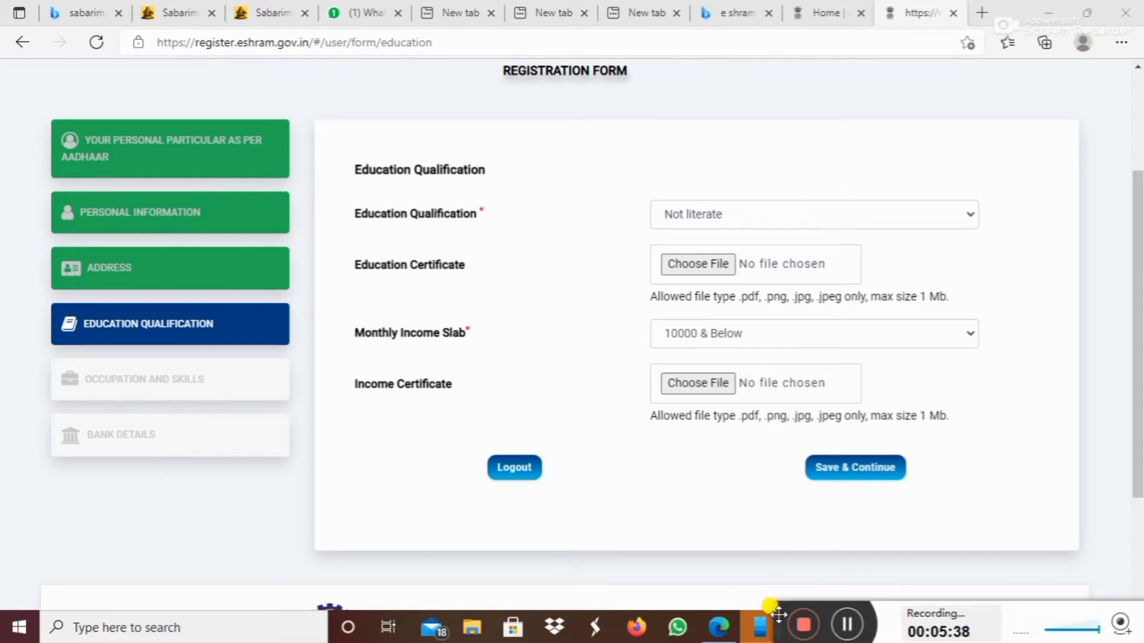
{"action": "left_click", "coordinate": [844, 631]}
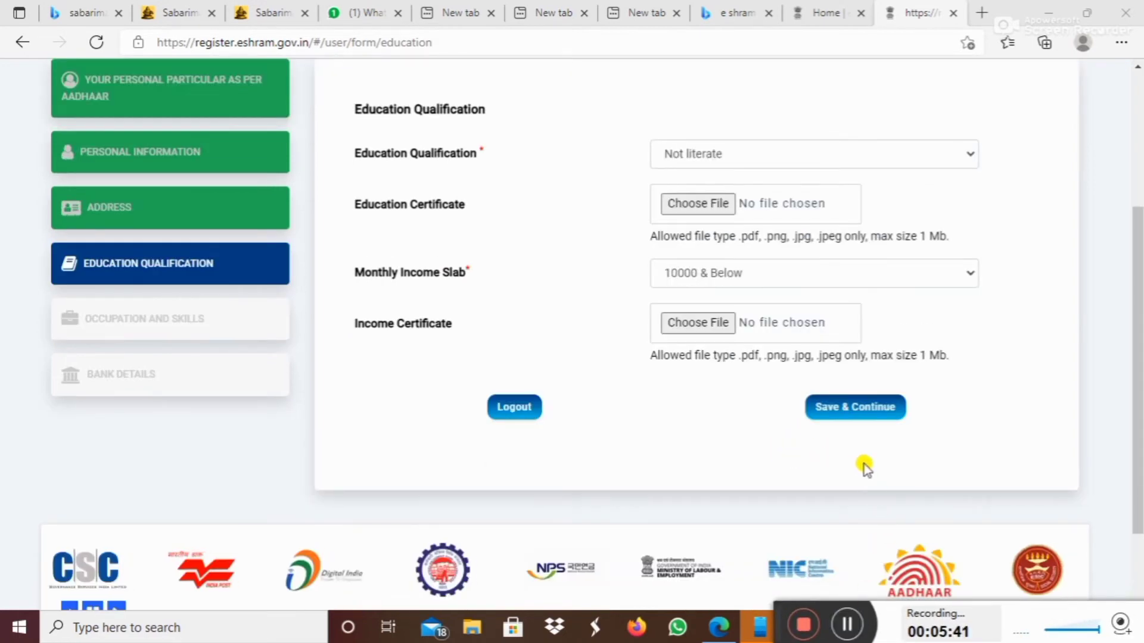
{"action": "left_click", "coordinate": [863, 414]}
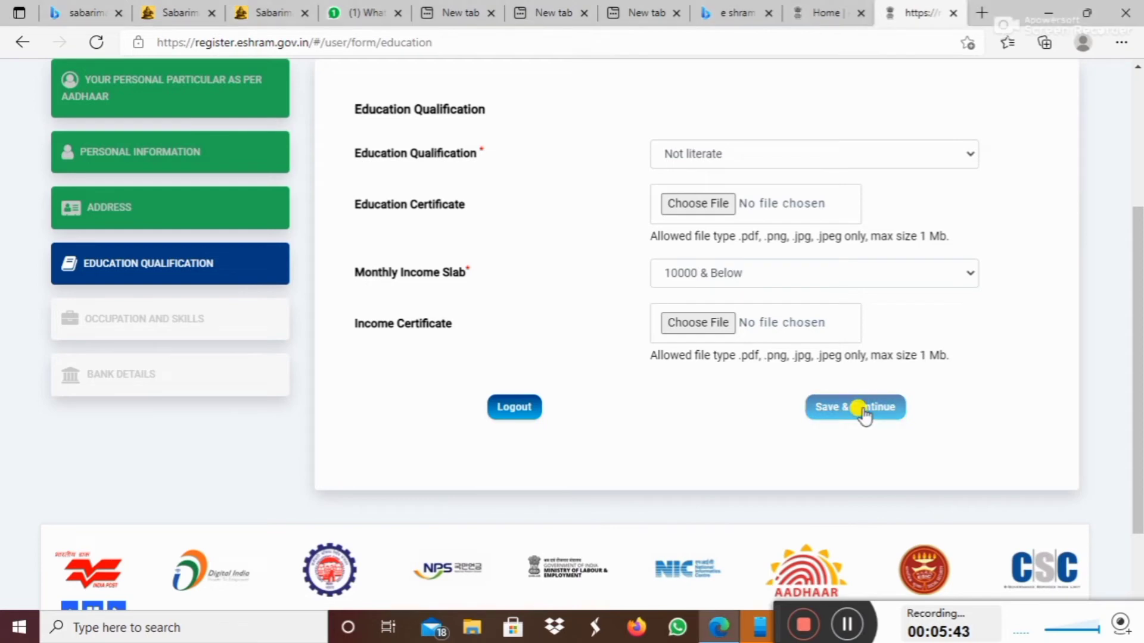
Step: Look up Helper Mason in the NCO codes PDF from Primary Occupation, then return to the form
{"action": "scroll", "coordinate": [1123, 300], "scroll_direction": "down", "scroll_amount": 4}
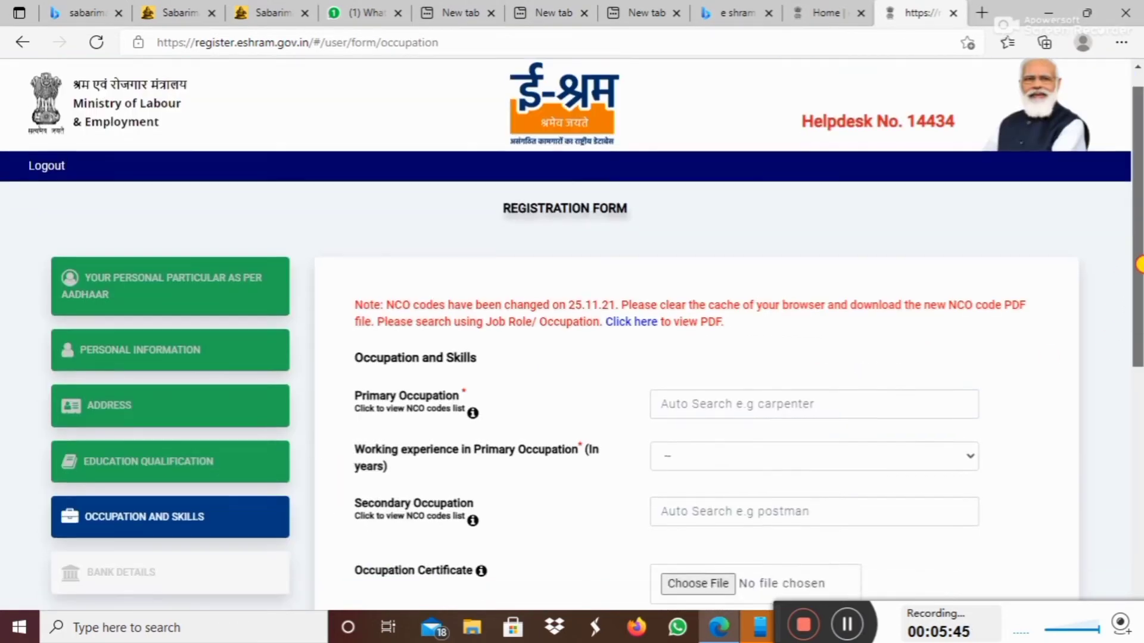
{"action": "left_click_drag", "start_coordinate": [1138, 373], "coordinate": [1139, 328]}
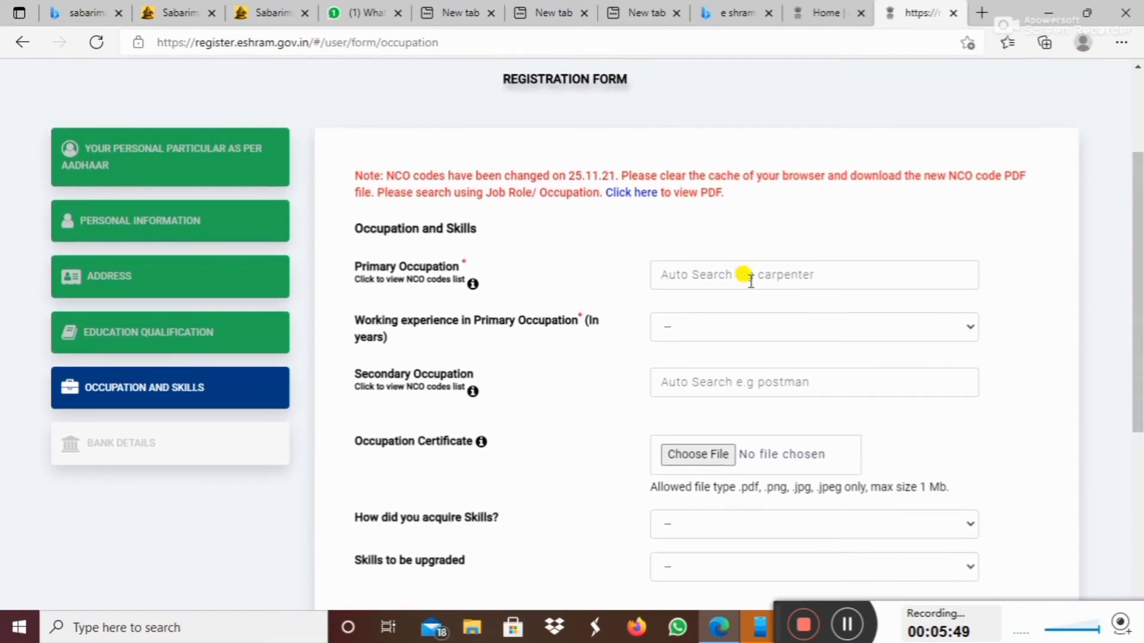
{"action": "scroll", "coordinate": [1139, 290], "scroll_direction": "up", "scroll_amount": 1}
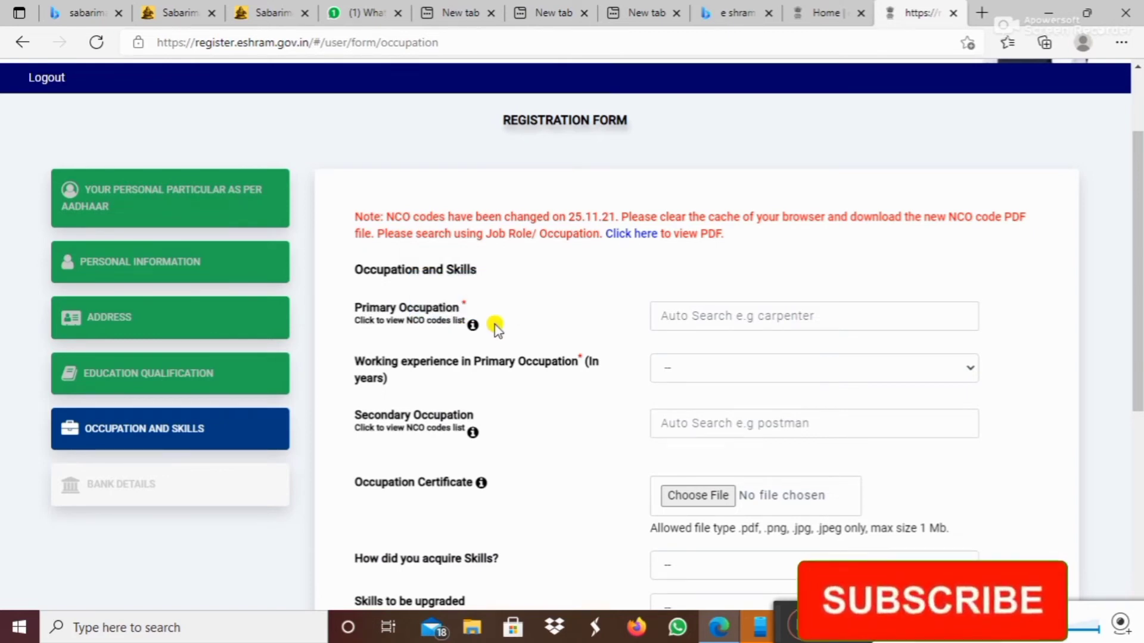
{"action": "mouse_move", "coordinate": [472, 331]}
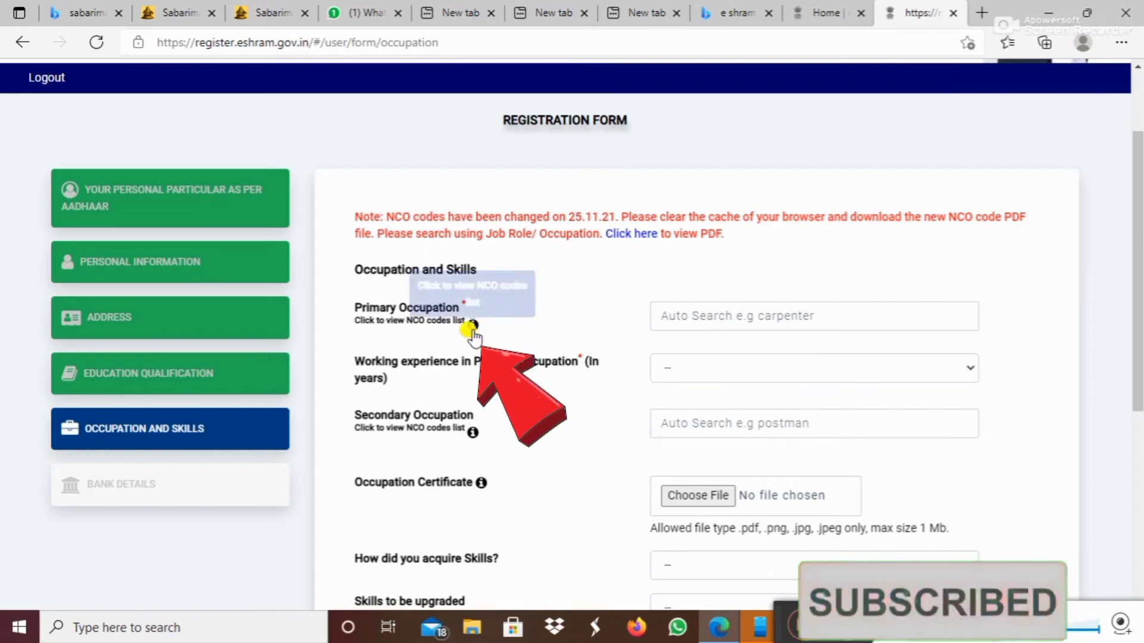
{"action": "left_click", "coordinate": [473, 326]}
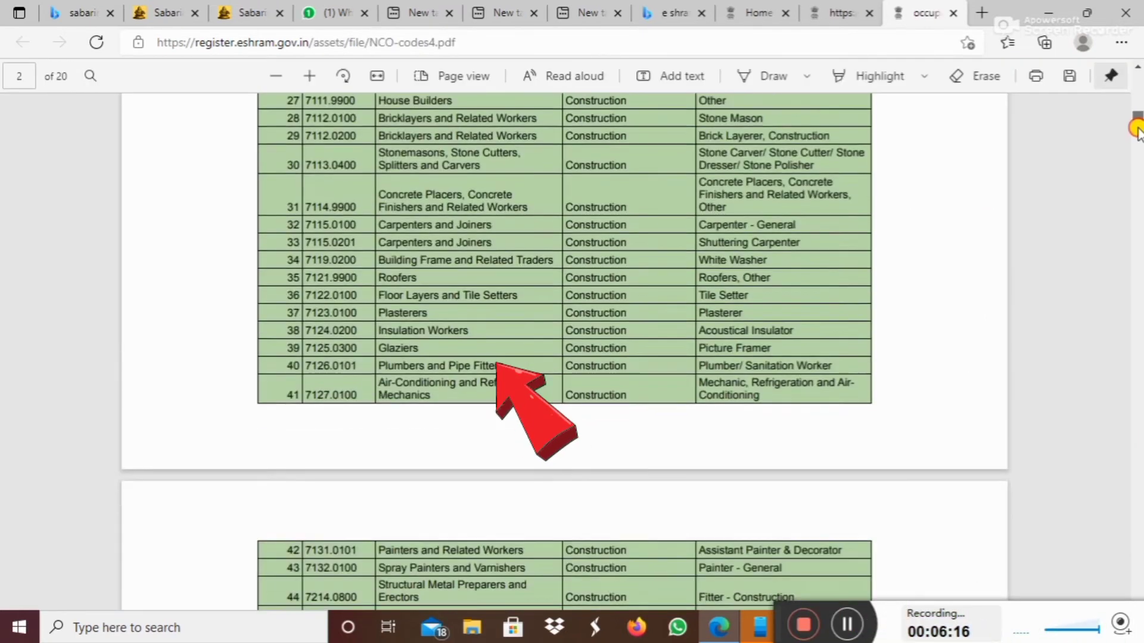
{"action": "mouse_move", "coordinate": [1137, 128]}
{"action": "left_mouse_down"}
{"action": "mouse_move", "coordinate": [1137, 178]}
{"action": "mouse_move", "coordinate": [1136, 109]}
{"action": "mouse_move", "coordinate": [1138, 147]}
{"action": "left_mouse_up"}
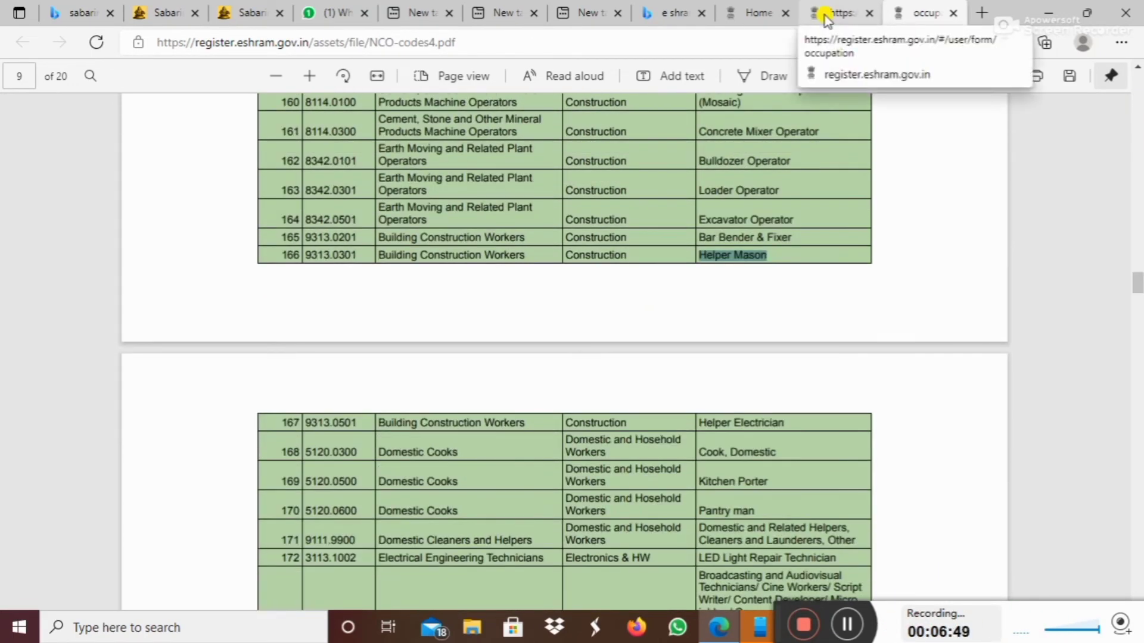
{"action": "left_click", "coordinate": [827, 14]}
Step: Choose Helper Mason as primary occupation with 15 years' working experience and save
{"action": "left_click", "coordinate": [681, 316]}
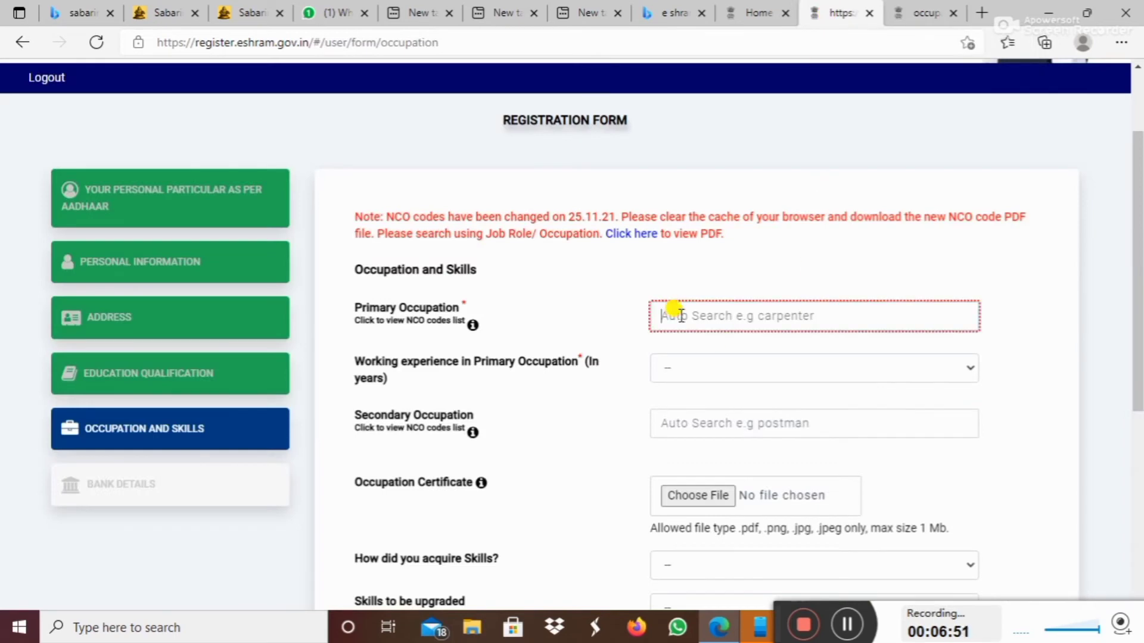
{"action": "type", "text": "Helper Mason"}
{"action": "left_click", "coordinate": [698, 355]}
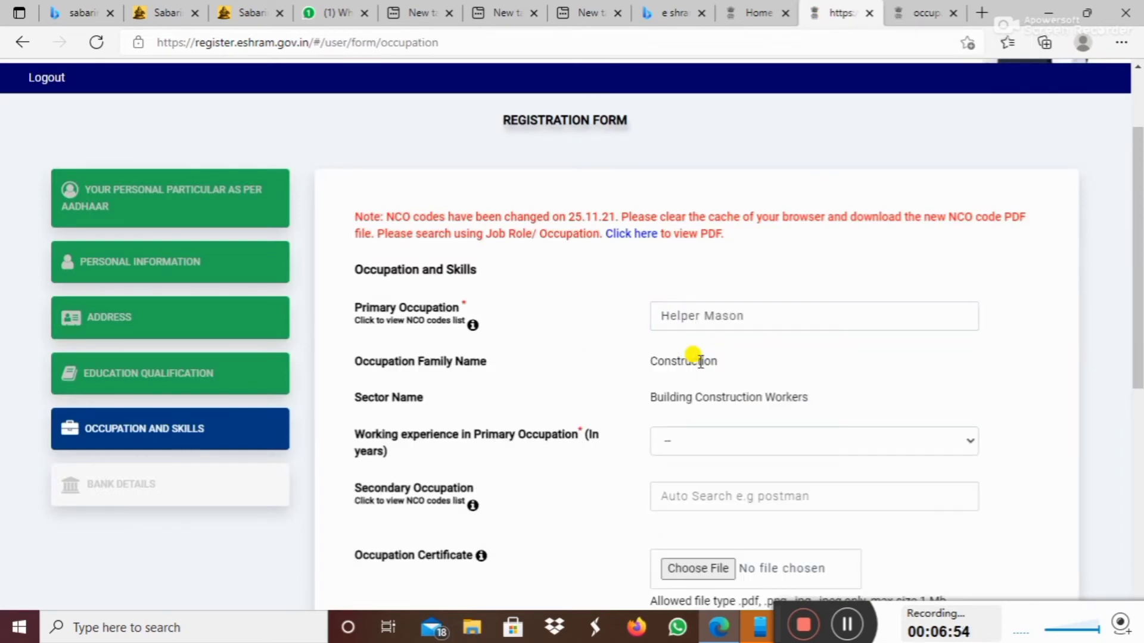
{"action": "scroll", "coordinate": [596, 345], "scroll_direction": "down", "scroll_amount": 3}
{"action": "left_click_drag", "start_coordinate": [358, 274], "coordinate": [582, 291]}
{"action": "left_click", "coordinate": [705, 291]}
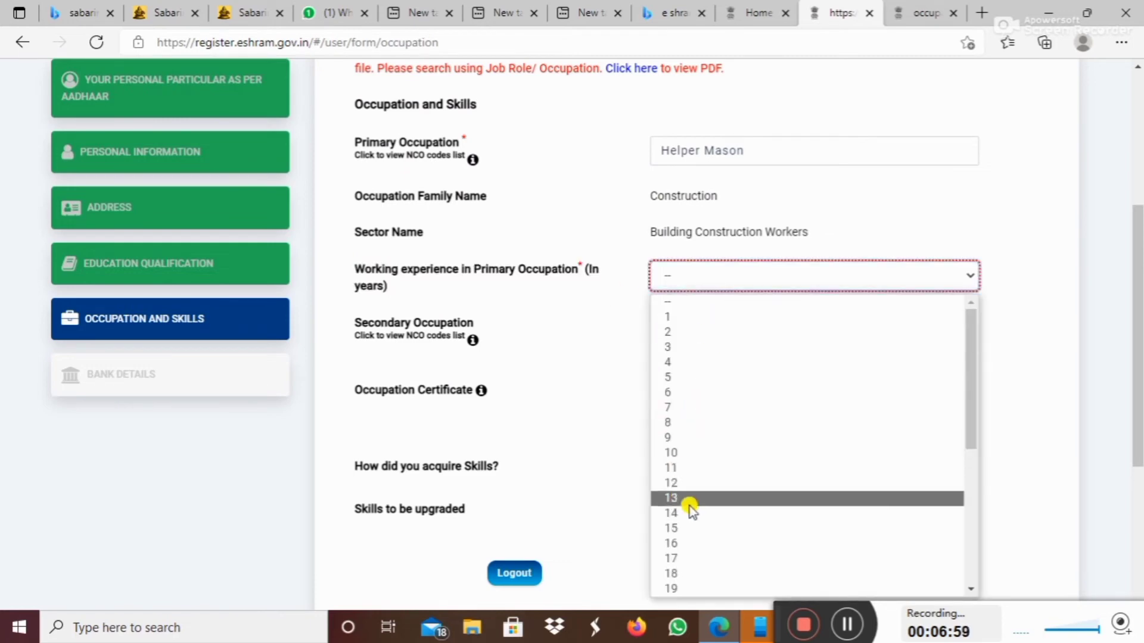
{"action": "left_click", "coordinate": [687, 529]}
{"action": "scroll", "coordinate": [1126, 327], "scroll_direction": "down", "scroll_amount": 1}
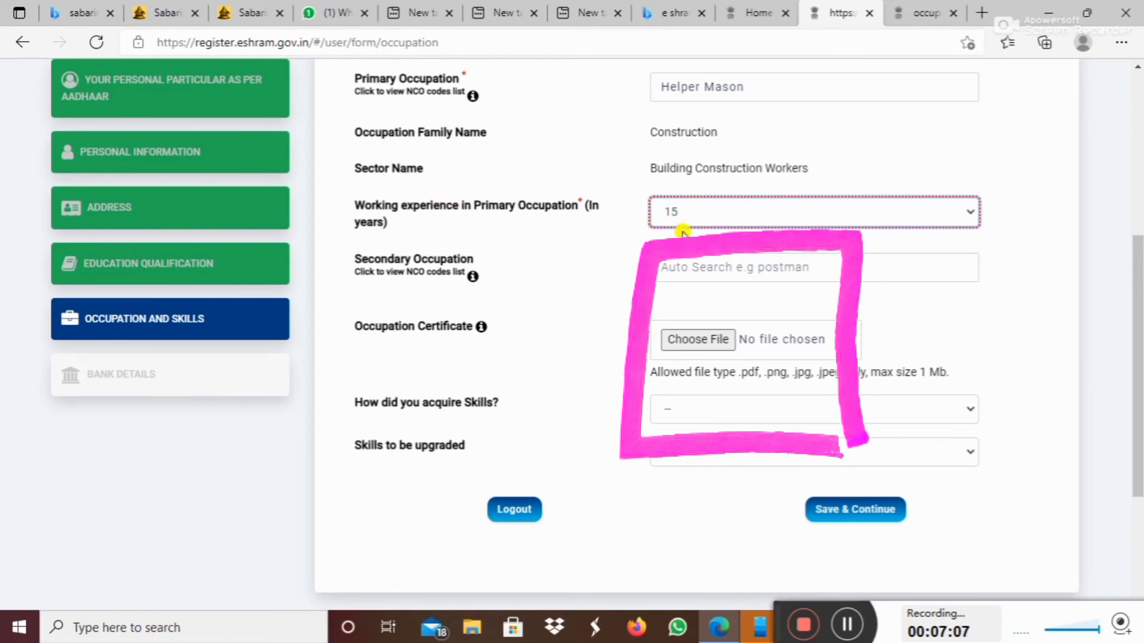
{"action": "left_click_drag", "start_coordinate": [1138, 343], "coordinate": [1138, 377]}
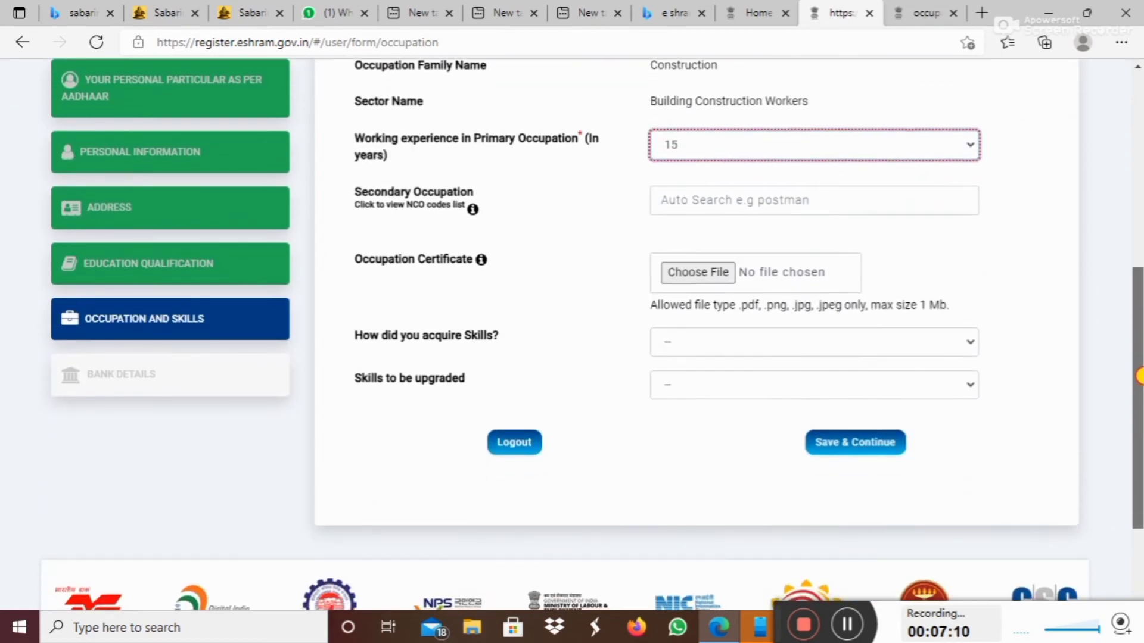
{"action": "left_click", "coordinate": [862, 447]}
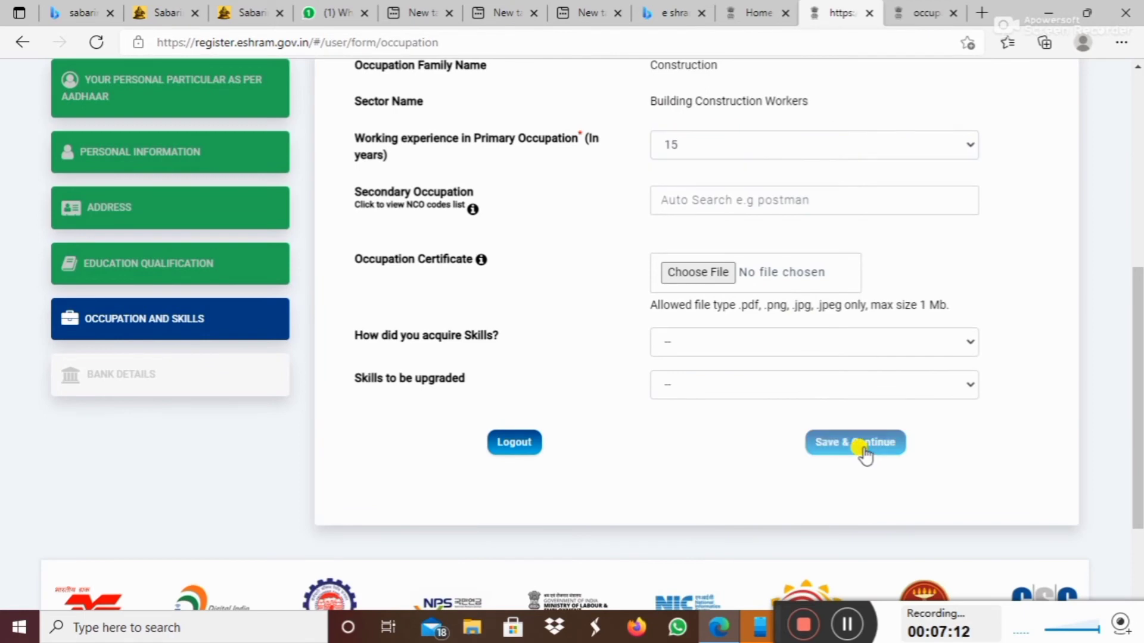
{"action": "scroll", "coordinate": [1109, 307], "scroll_direction": "down", "scroll_amount": 2}
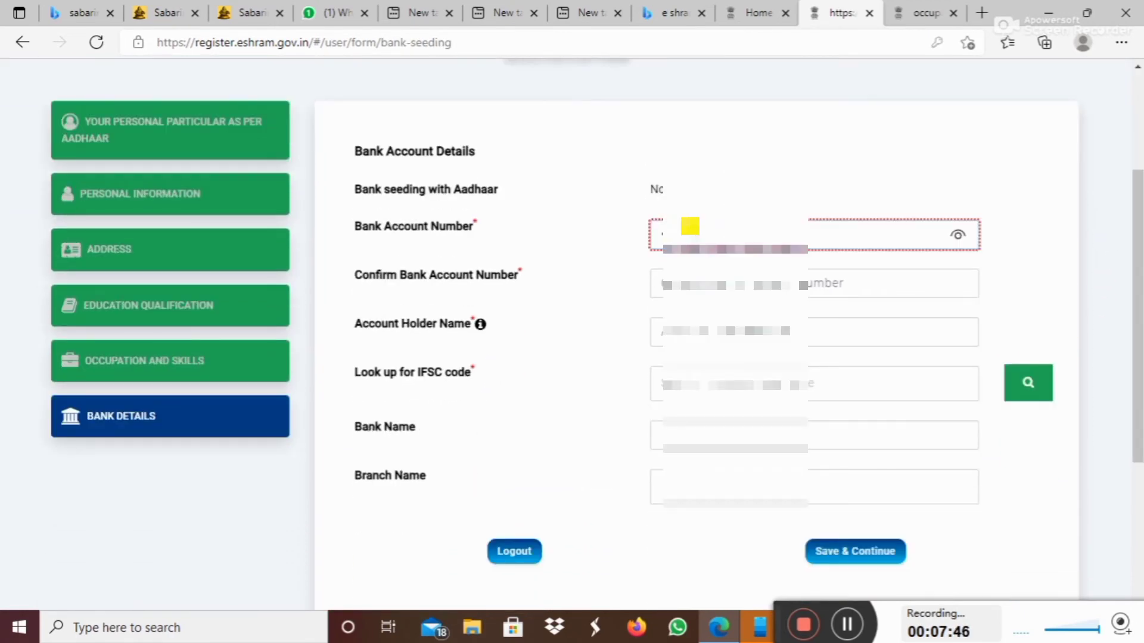
Step: Confirm the bank account number and replace the account holder name
{"action": "left_click", "coordinate": [704, 277]}
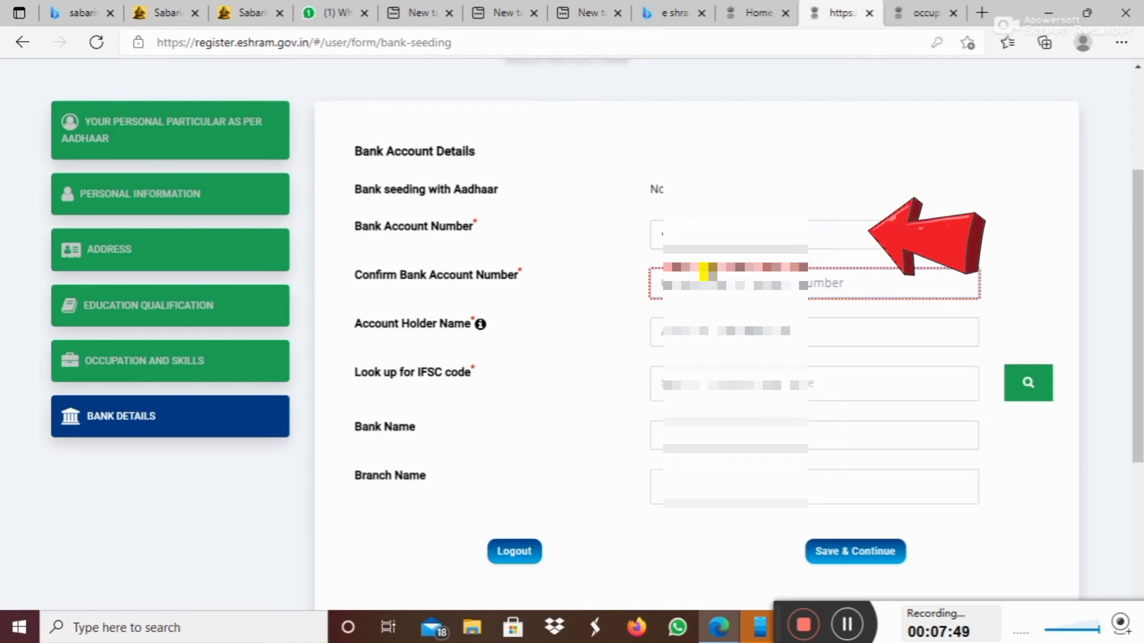
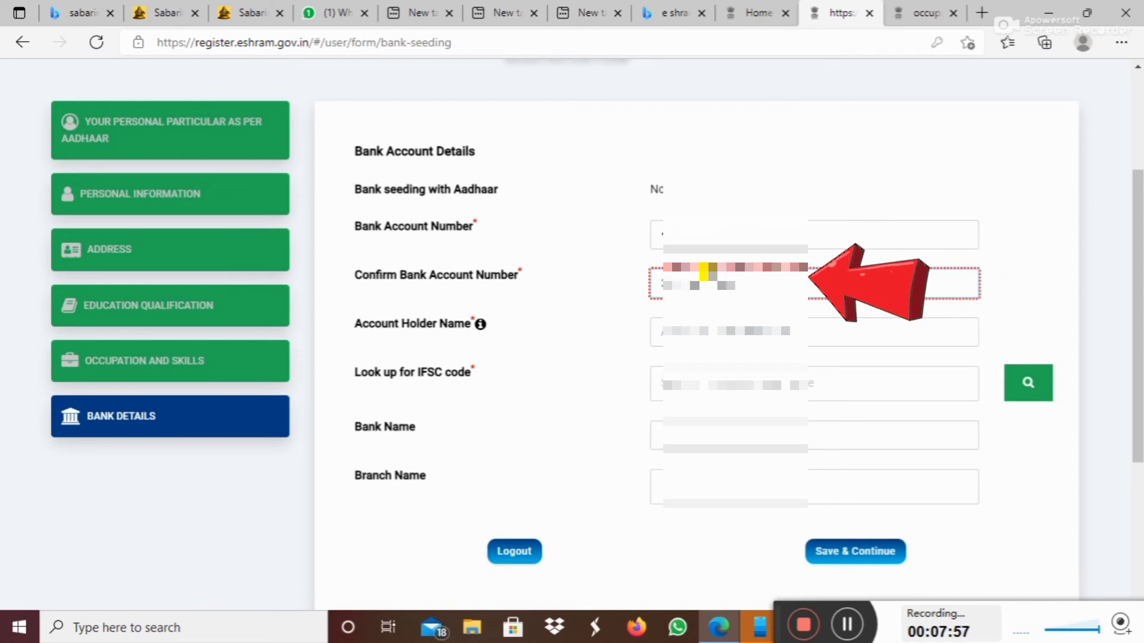
{"action": "left_click", "coordinate": [690, 325]}
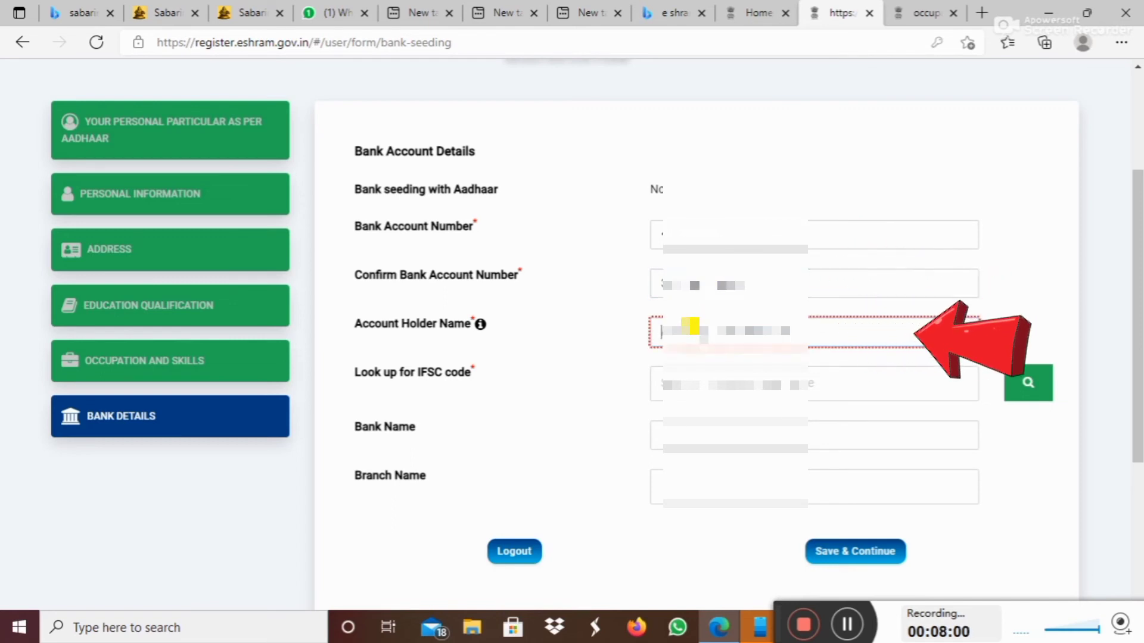
{"action": "key", "text": "ctrl+a"}
{"action": "key", "text": "BackSpace"}
{"action": "type", "text": "Sabari"}
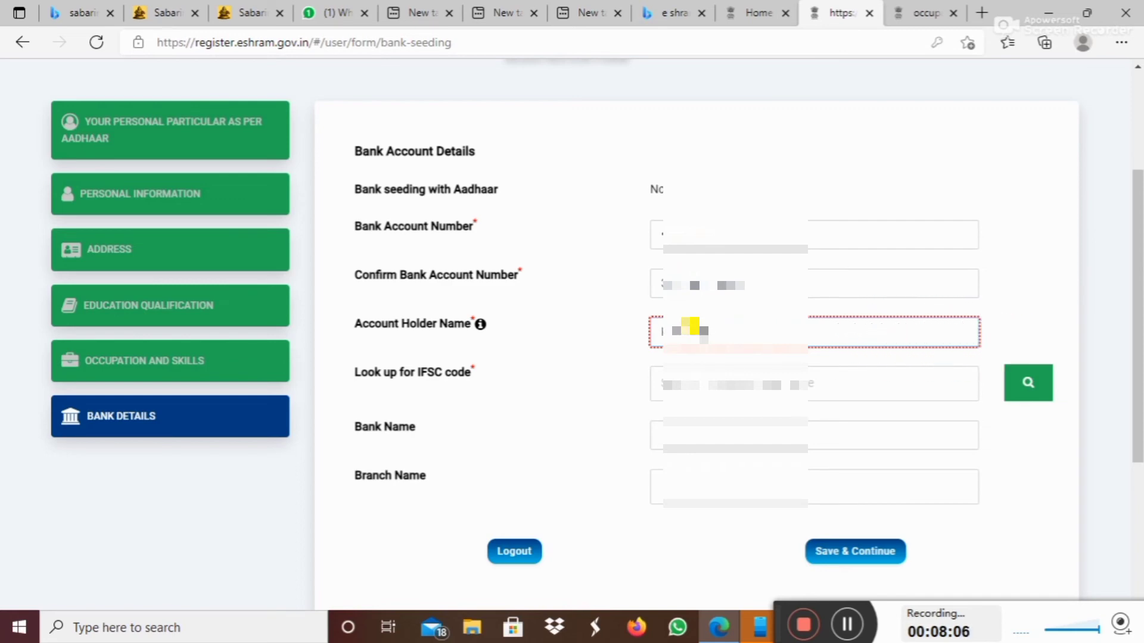
Step: Fill the IFSC code from a saved suggestion, look up bank and branch, and save
{"action": "scroll", "coordinate": [739, 346], "scroll_direction": "down", "scroll_amount": 3}
{"action": "left_click", "coordinate": [708, 209]}
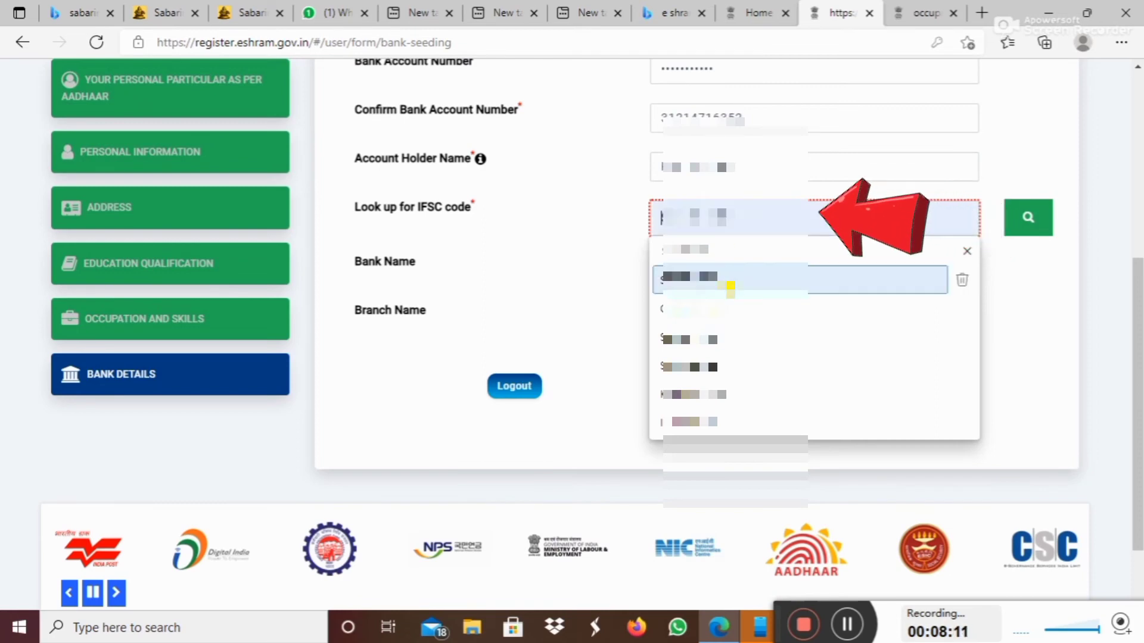
{"action": "left_click", "coordinate": [721, 276]}
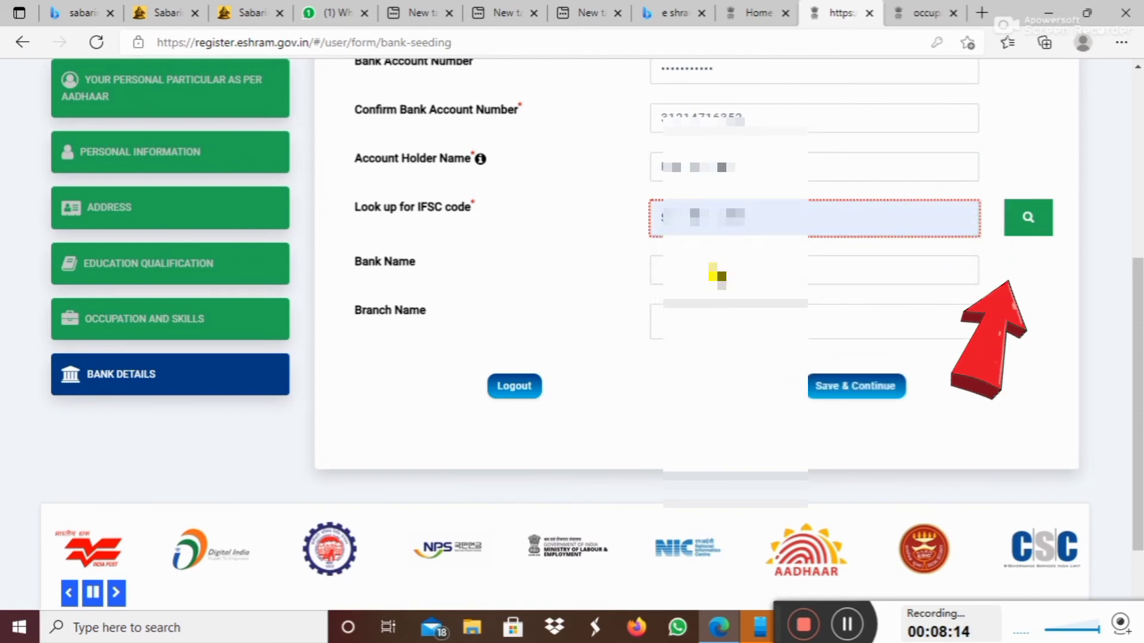
{"action": "left_click", "coordinate": [1012, 221]}
{"action": "scroll", "coordinate": [804, 238], "scroll_direction": "up", "scroll_amount": 3}
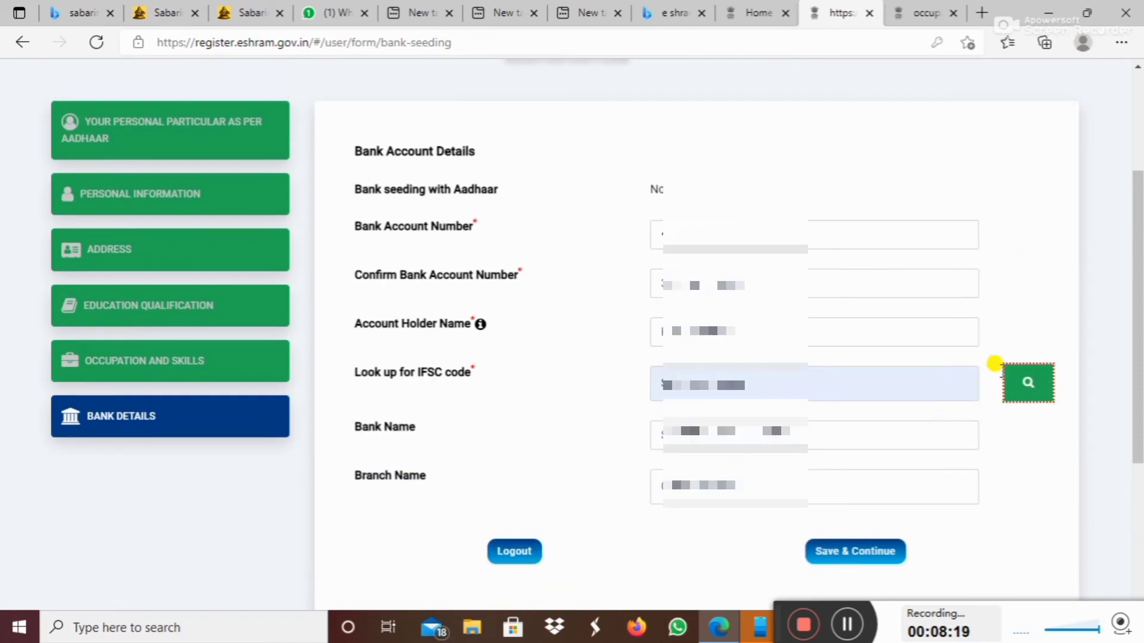
{"action": "left_click", "coordinate": [874, 555]}
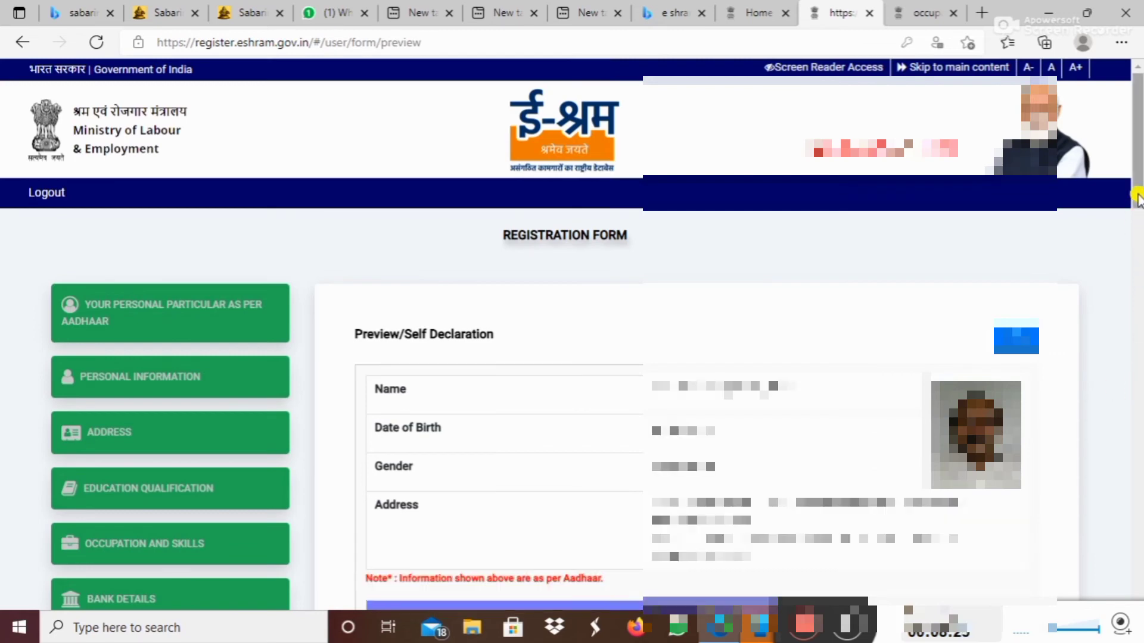
Step: Scroll through the preview, reviewing the personal, qualification and income details
{"action": "scroll", "coordinate": [1139, 216], "scroll_direction": "down", "scroll_amount": 3}
{"action": "left_click_drag", "start_coordinate": [1139, 215], "coordinate": [1139, 226]}
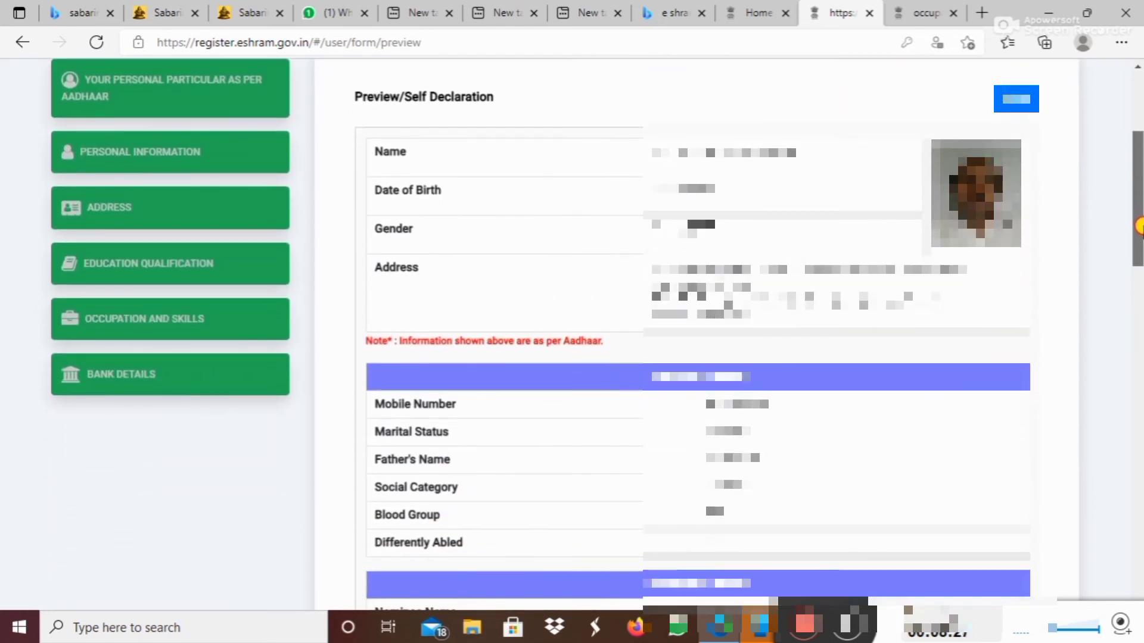
{"action": "left_click_drag", "start_coordinate": [777, 381], "coordinate": [787, 485]}
{"action": "scroll", "coordinate": [1139, 234], "scroll_direction": "down", "scroll_amount": 6}
{"action": "left_click_drag", "start_coordinate": [620, 266], "coordinate": [791, 316]}
{"action": "scroll", "coordinate": [674, 381], "scroll_direction": "down", "scroll_amount": 2}
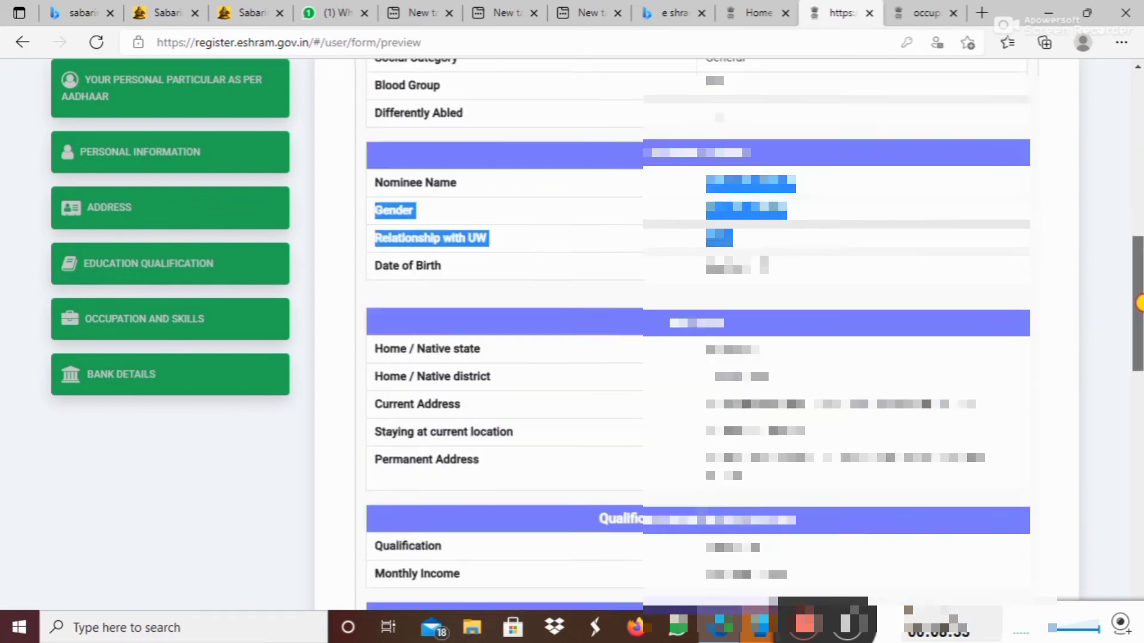
{"action": "left_click_drag", "start_coordinate": [637, 256], "coordinate": [1070, 387]}
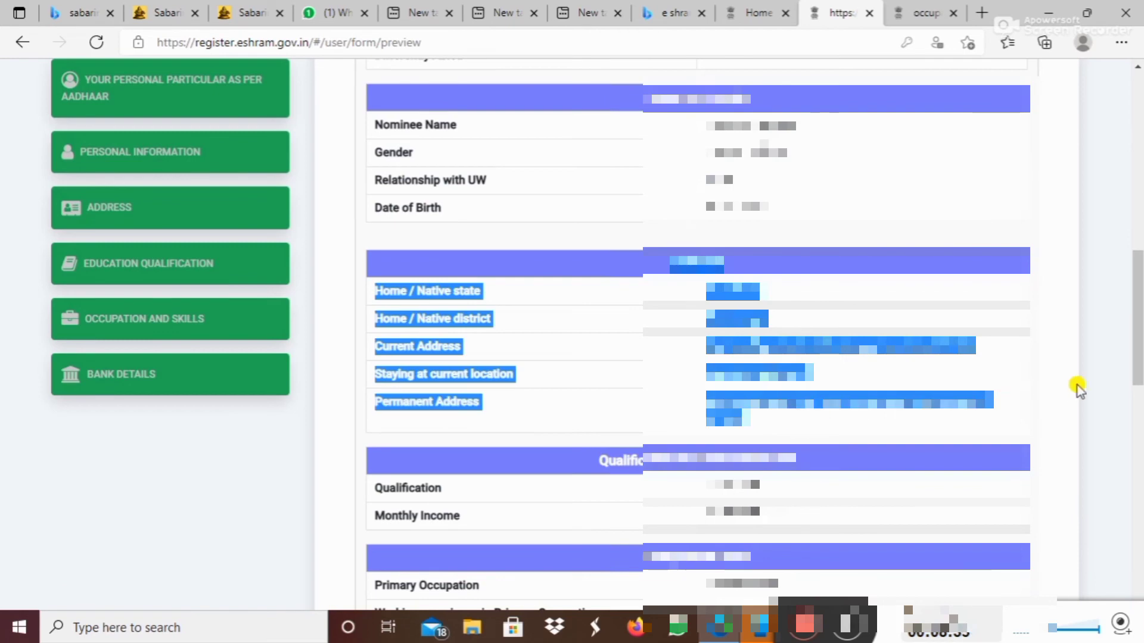
{"action": "scroll", "coordinate": [804, 271], "scroll_direction": "down", "scroll_amount": 5}
{"action": "left_click_drag", "start_coordinate": [596, 189], "coordinate": [822, 247]}
{"action": "left_click_drag", "start_coordinate": [1139, 345], "coordinate": [1139, 352]}
{"action": "left_click_drag", "start_coordinate": [651, 238], "coordinate": [750, 310]}
Step: Review the bank details and tick the self-declaration undertaking
{"action": "scroll", "coordinate": [1066, 361], "scroll_direction": "down", "scroll_amount": 1}
{"action": "left_click_drag", "start_coordinate": [633, 268], "coordinate": [836, 439]}
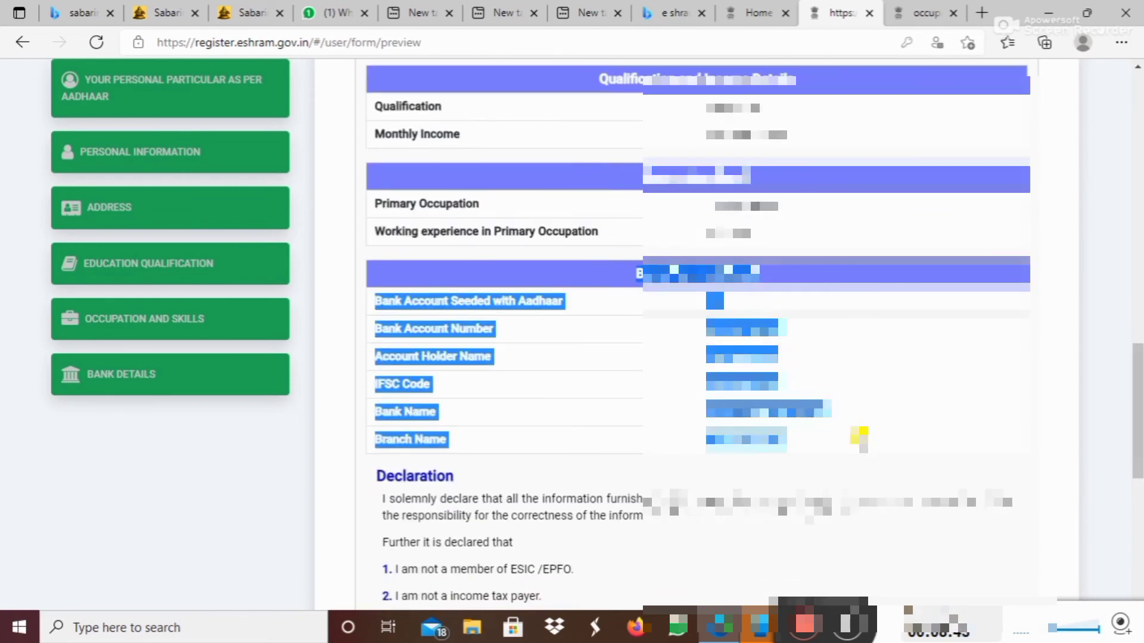
{"action": "left_click", "coordinate": [1086, 383]}
{"action": "left_click_drag", "start_coordinate": [1136, 396], "coordinate": [1136, 494]}
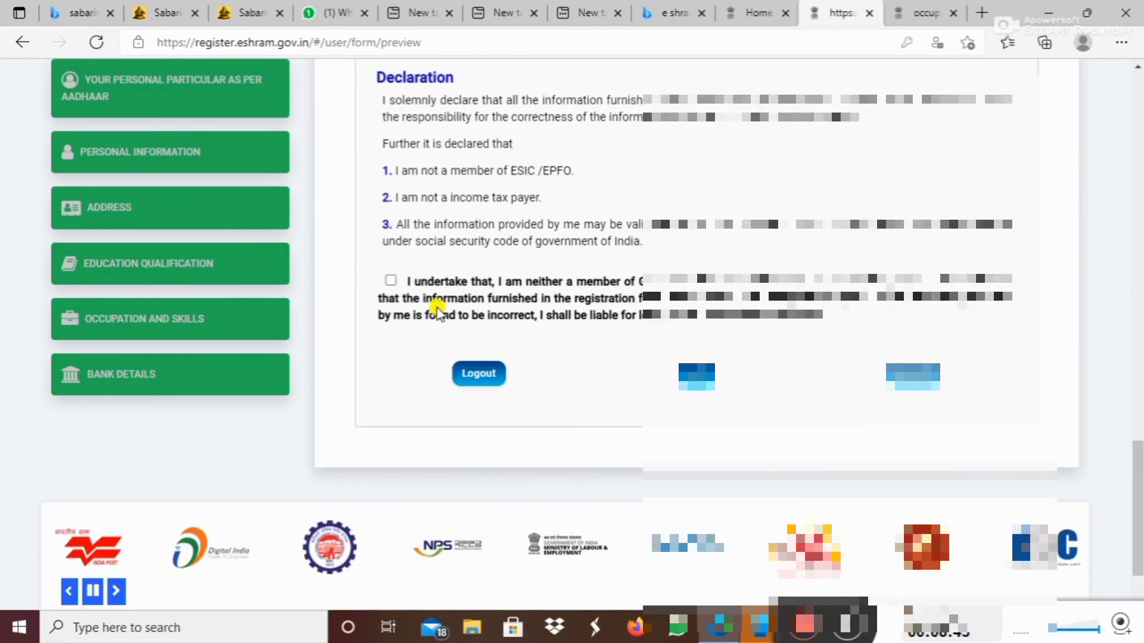
{"action": "left_click", "coordinate": [391, 280]}
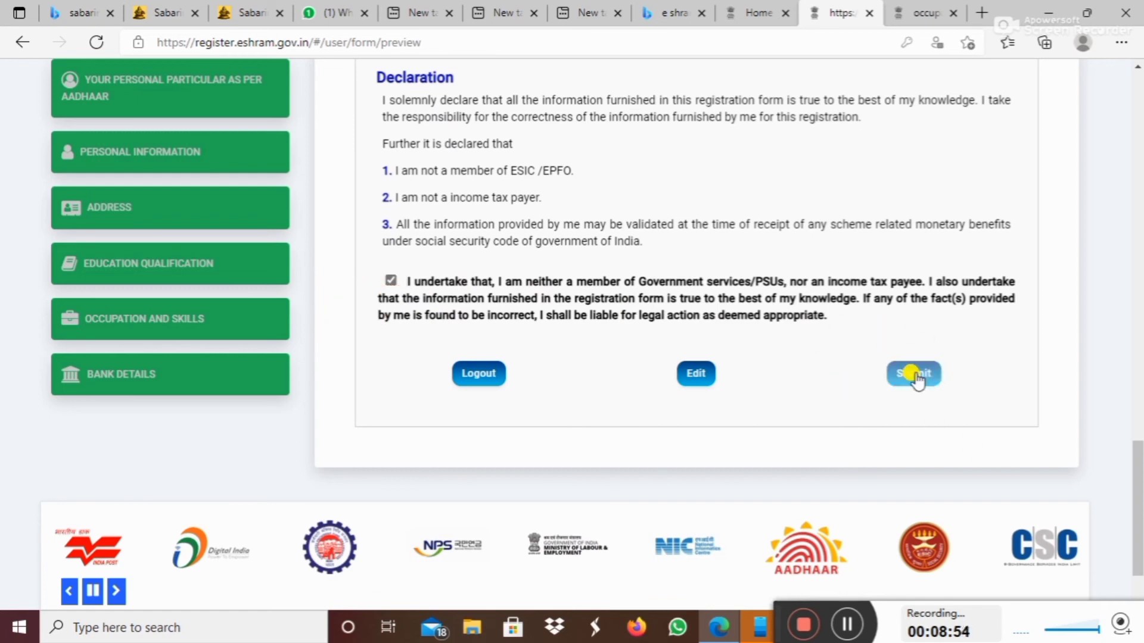
Step: Submit the completed registration so the worker's UAN card is displayed
{"action": "left_click", "coordinate": [915, 374]}
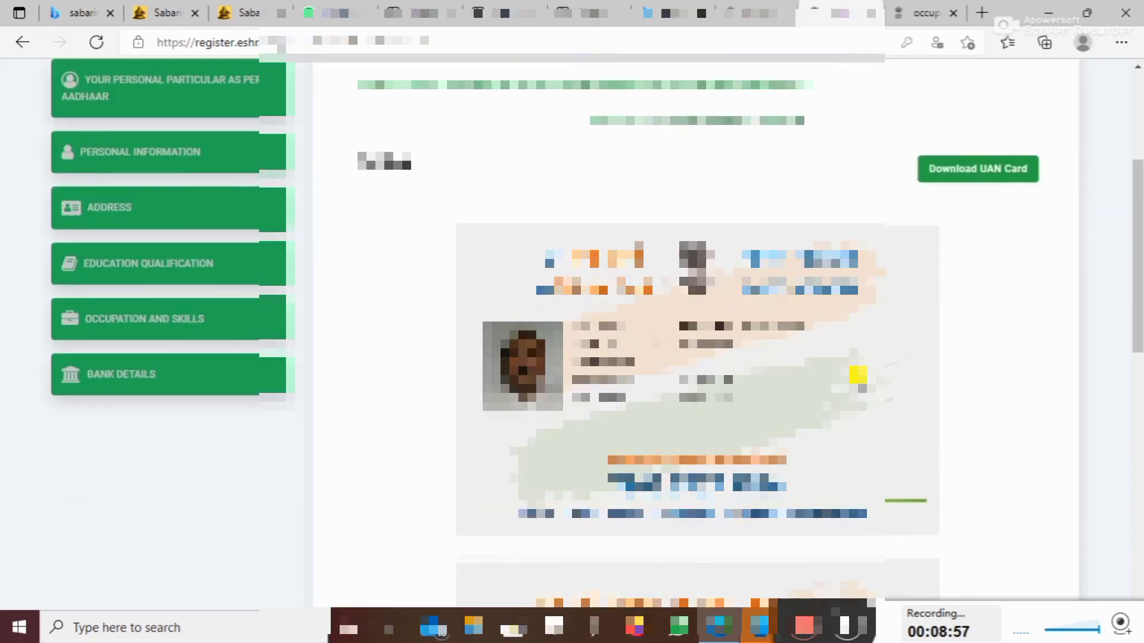
{"action": "scroll", "coordinate": [649, 328], "scroll_direction": "down", "scroll_amount": 3}
{"action": "left_click_drag", "start_coordinate": [1137, 370], "coordinate": [1138, 288]}
Step: Download the UAN card PDF and view it, ending back on the e-Shram portal page
{"action": "left_click", "coordinate": [966, 205]}
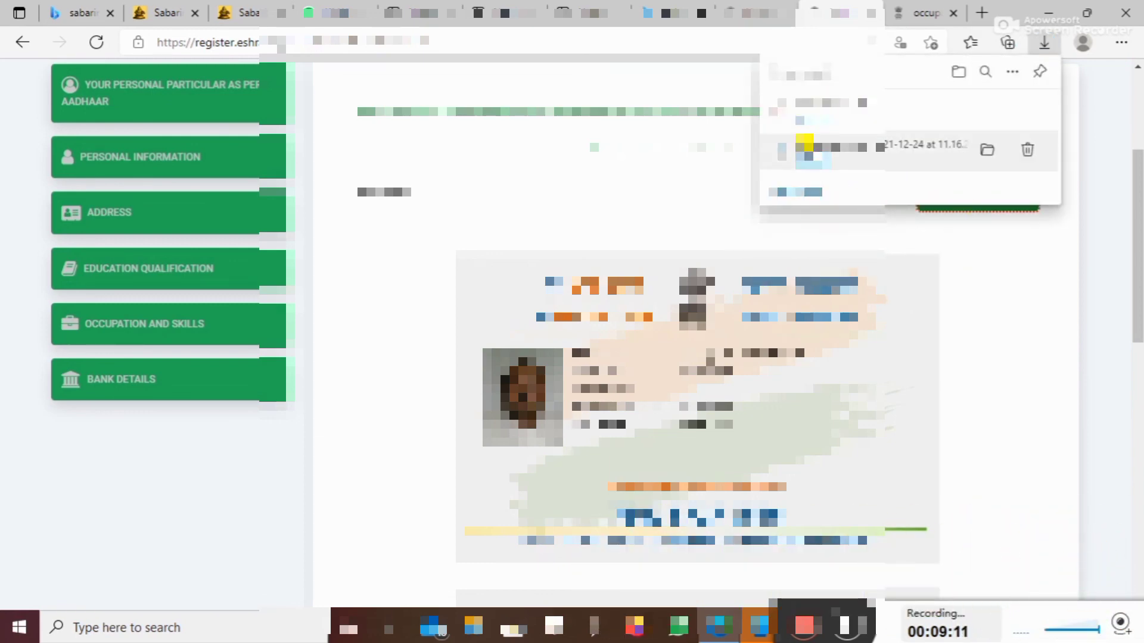
{"action": "left_click", "coordinate": [818, 116]}
{"action": "mouse_move", "coordinate": [1131, 194]}
{"action": "left_mouse_down"}
{"action": "mouse_move", "coordinate": [1138, 226]}
{"action": "mouse_move", "coordinate": [1139, 182]}
{"action": "left_mouse_up"}
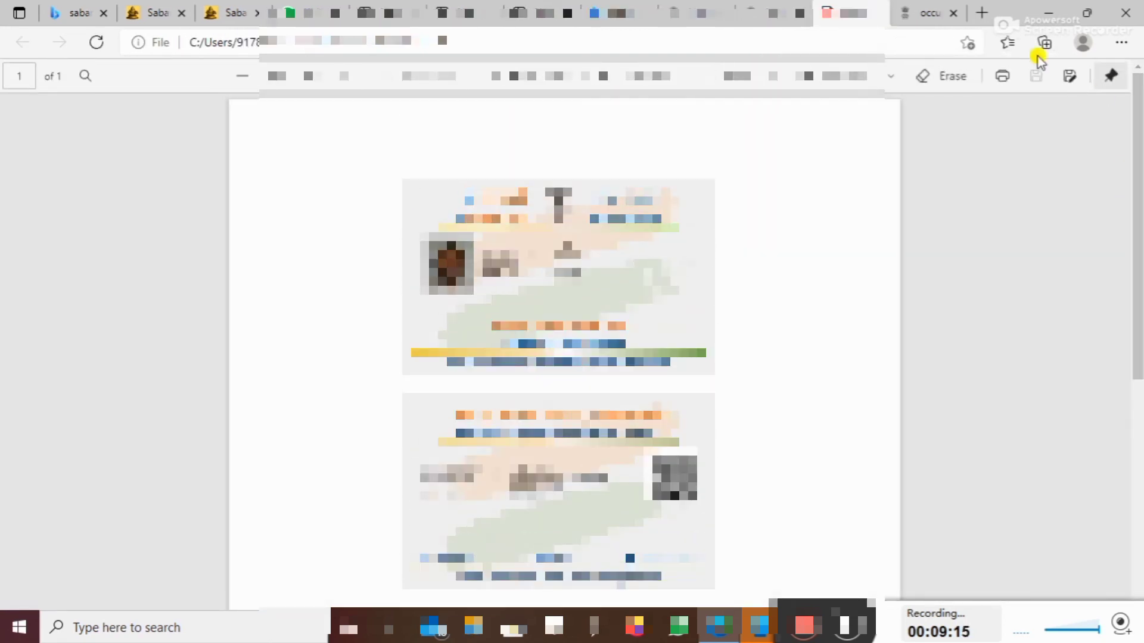
{"action": "left_click", "coordinate": [785, 12]}
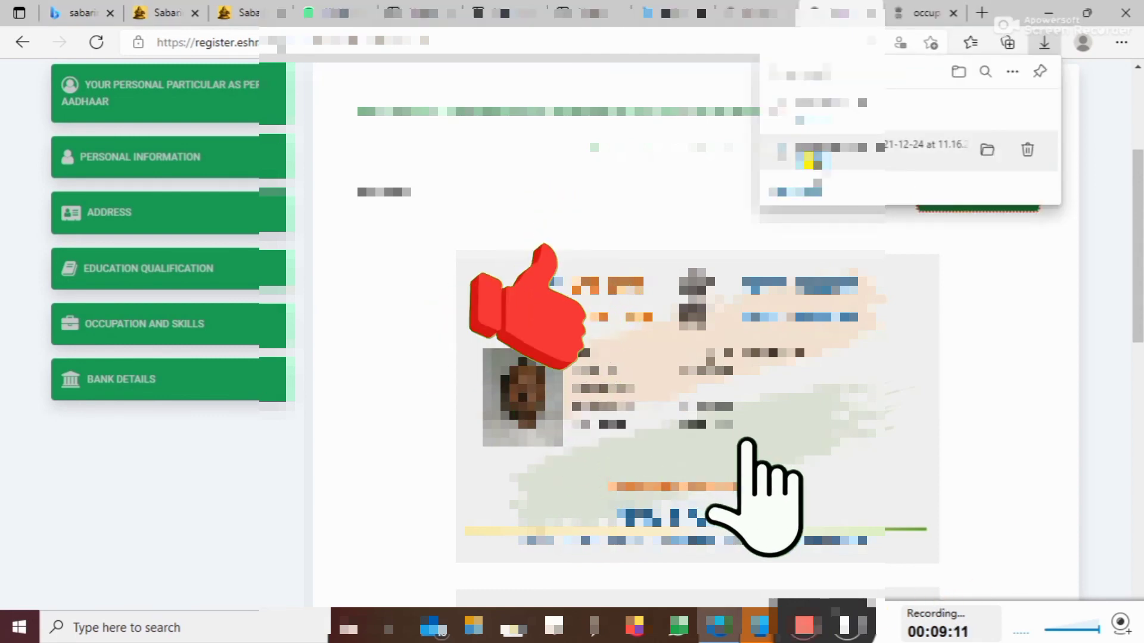
{"action": "left_click", "coordinate": [821, 117]}
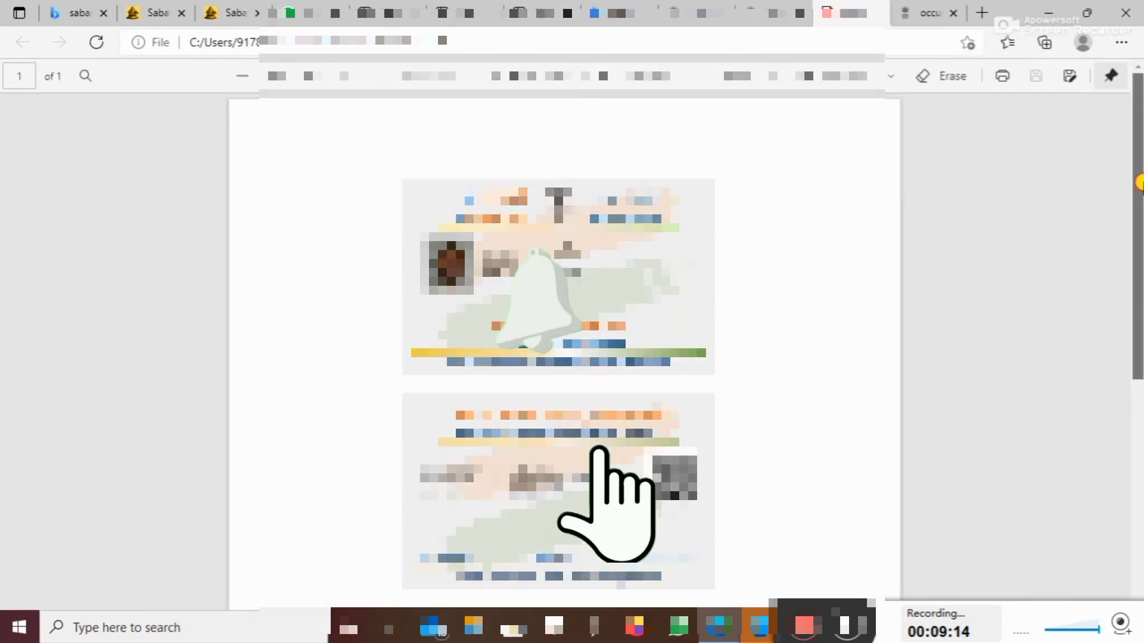
{"action": "left_click", "coordinate": [786, 12]}
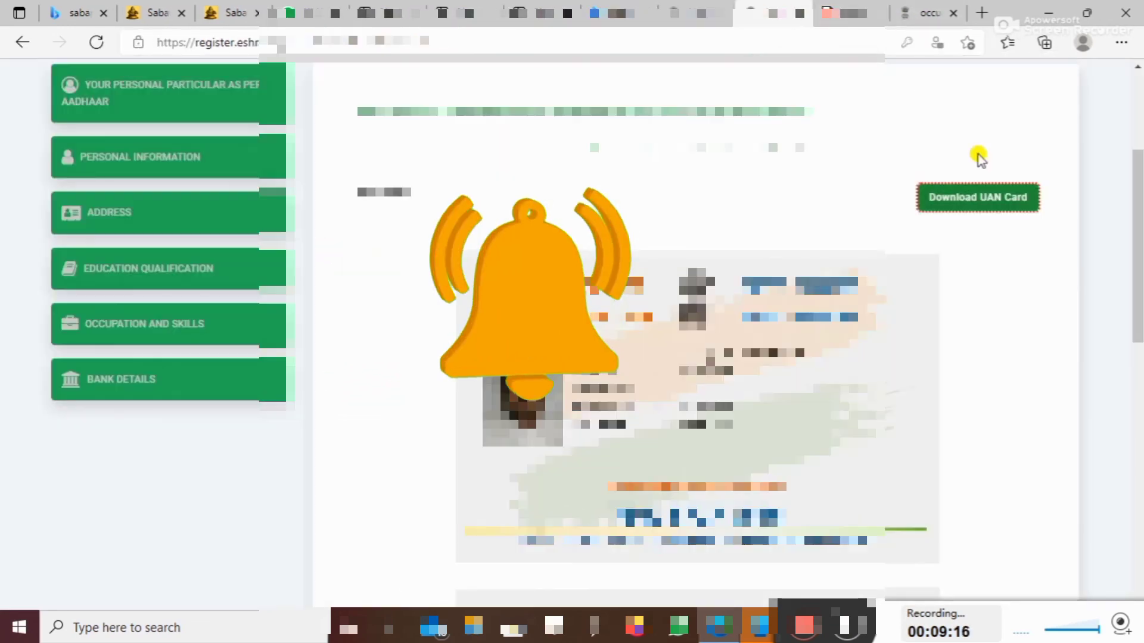